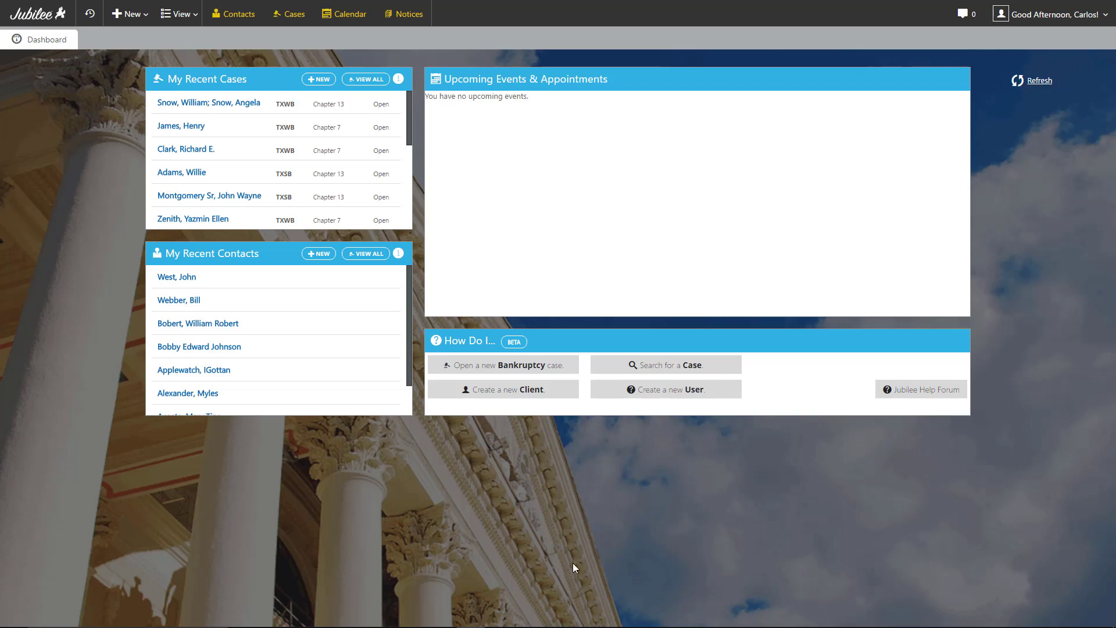
Open the joint Chapter 13 case from the dashboard's recent cases list.
left_click(258, 108)
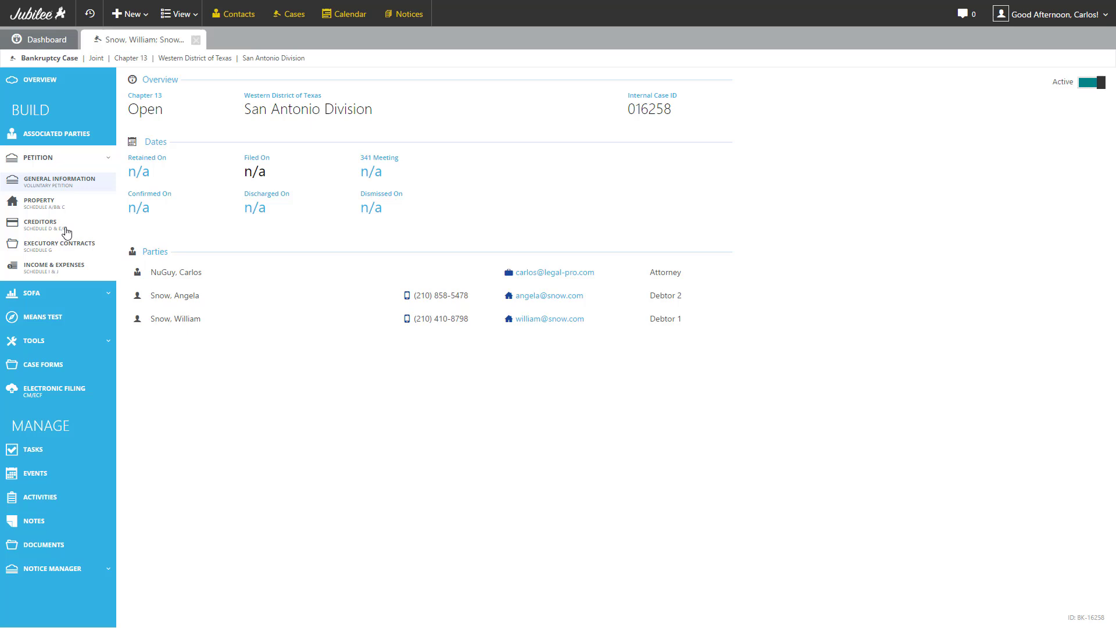
Go to the case's Property page listing its Schedule A/B-C assets.
left_click(35, 206)
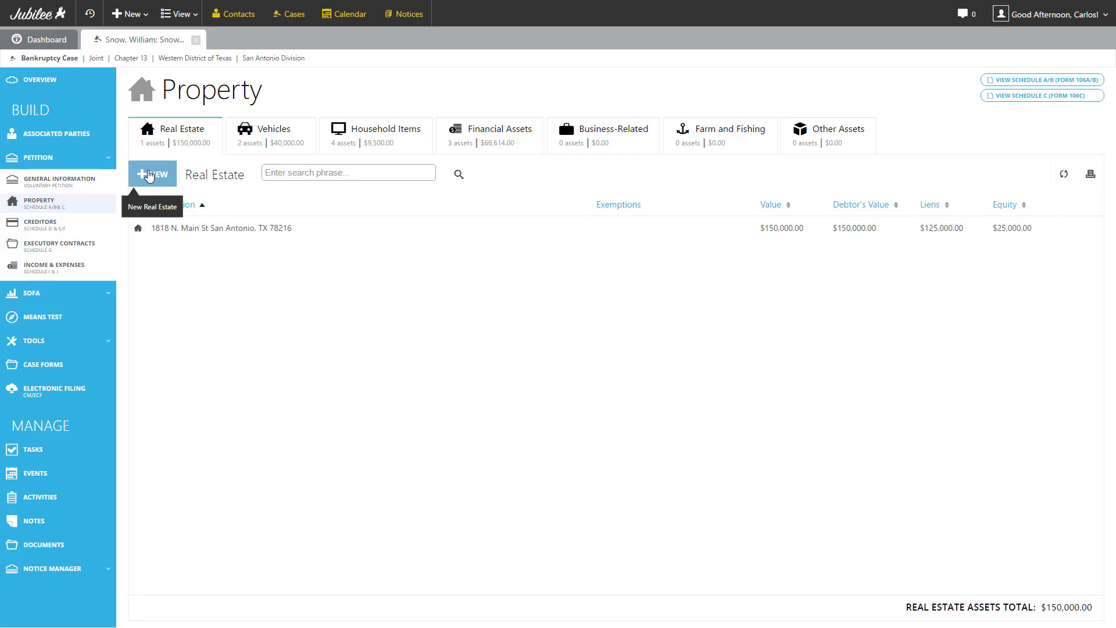
Start a new real estate entry with Purchase Money ownership, marked as a single-family home.
left_click(149, 175)
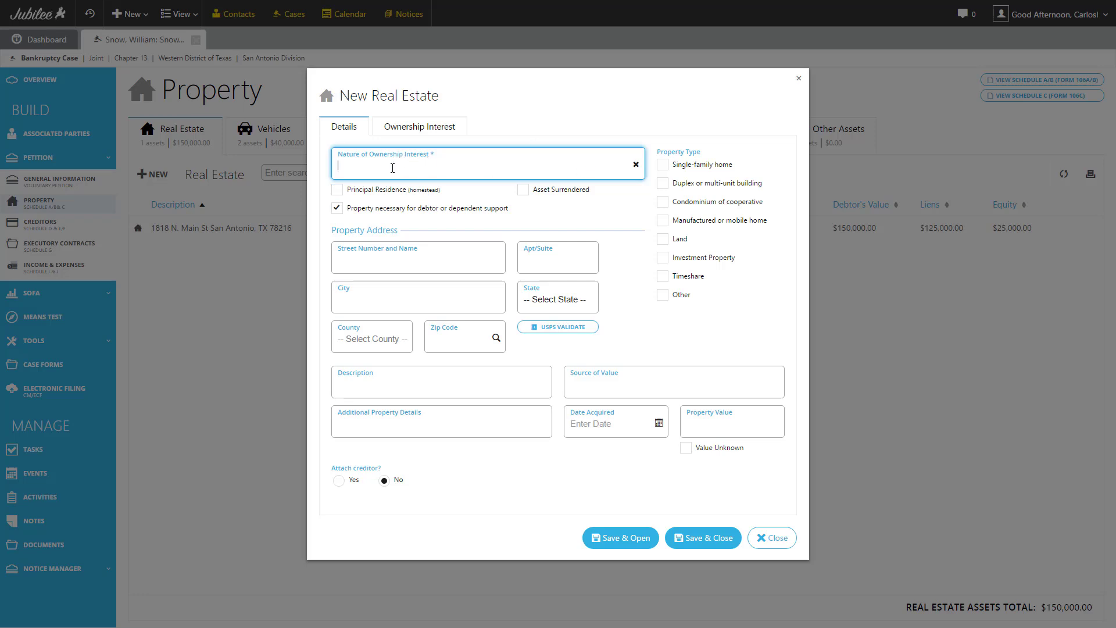
type("Pu")
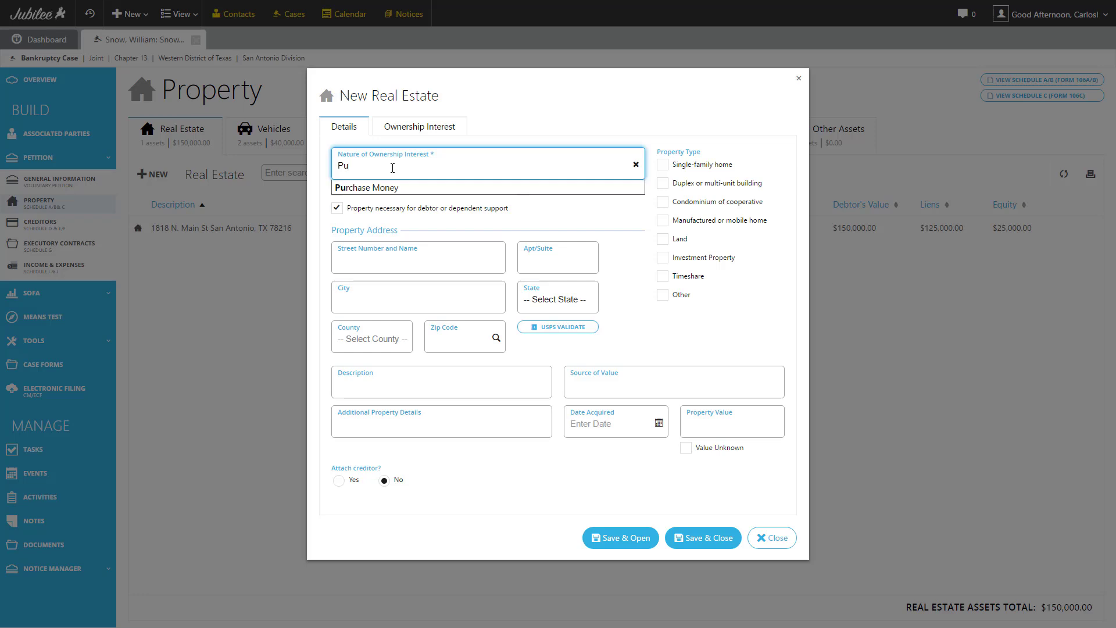
key("Down")
key("Tab")
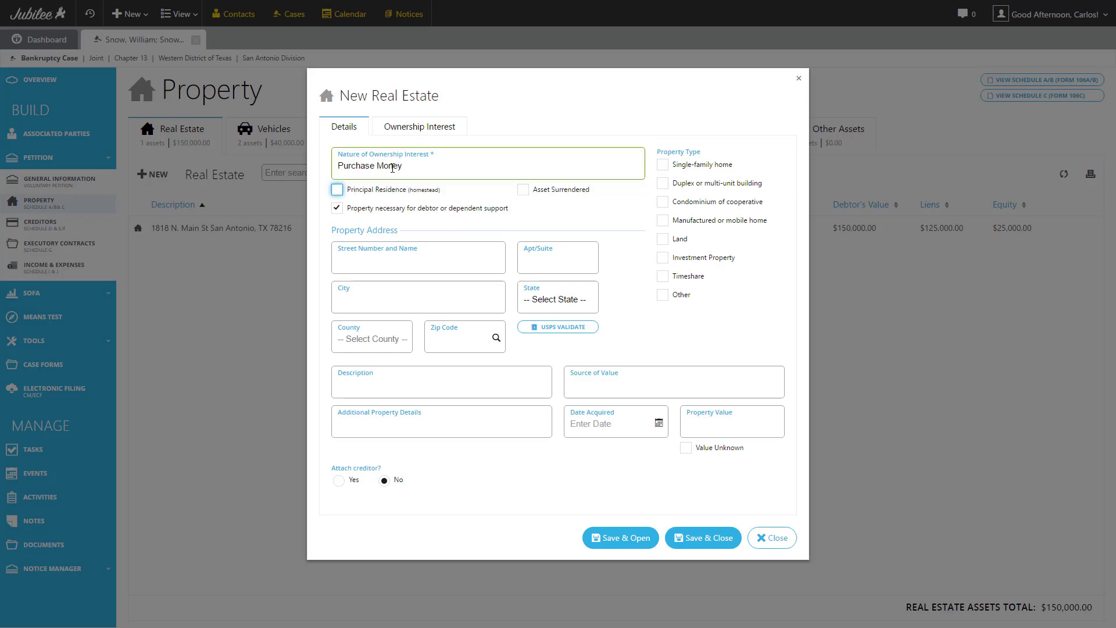
left_click(464, 228)
left_click(686, 167)
Enter the property's street address and zip code, auto-filling city, state and county.
left_click(447, 267)
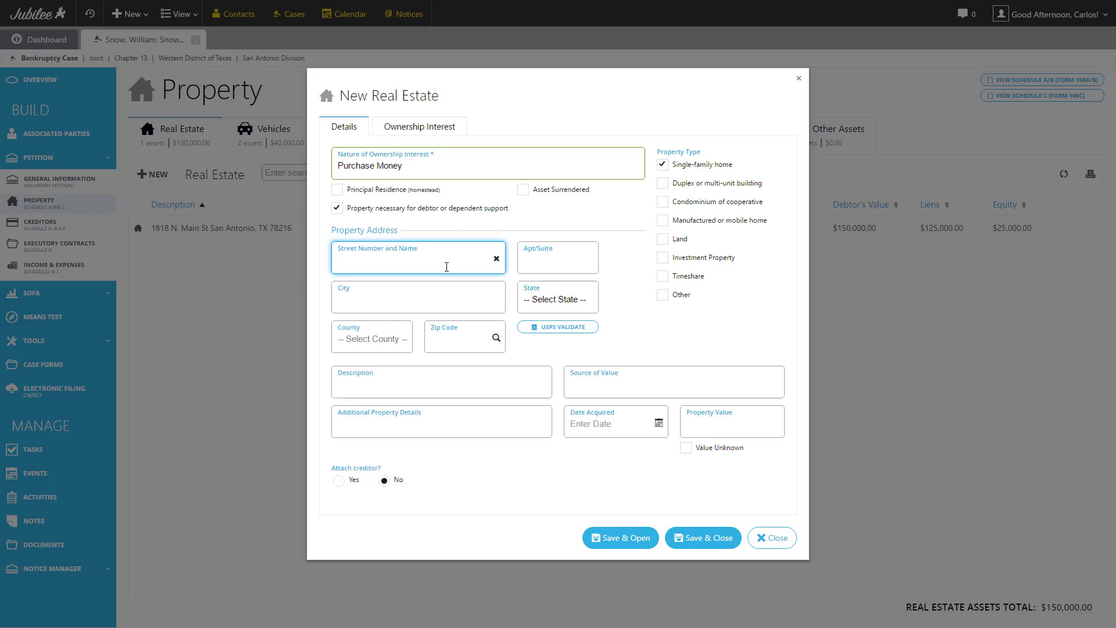
key("Tab")
key("Tab")
key("Tab")
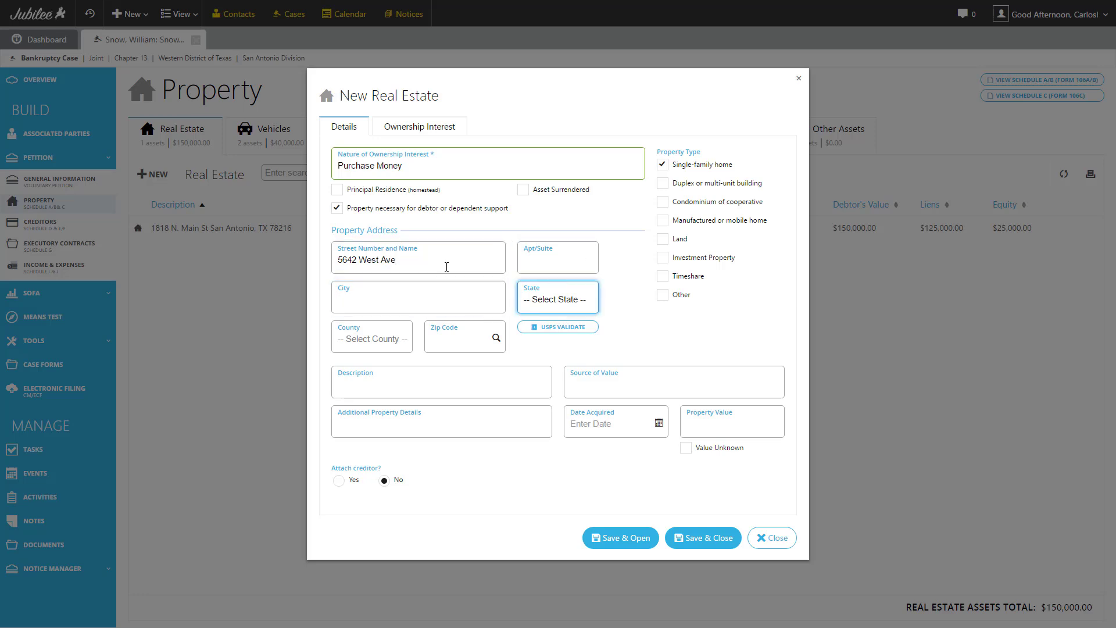
type("782")
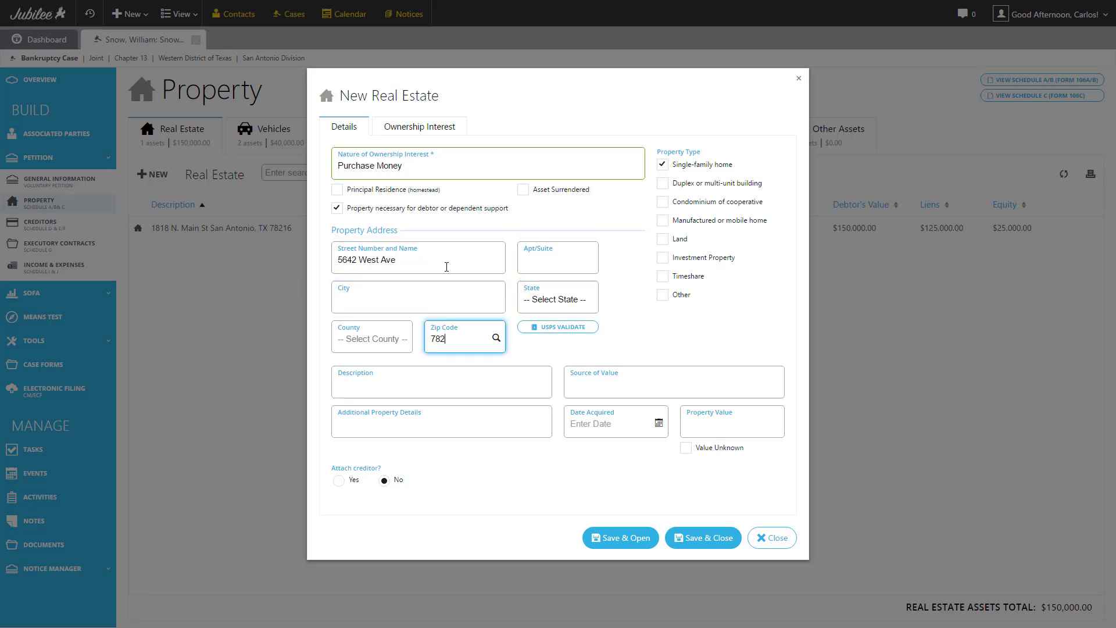
type("22")
left_click(496, 340)
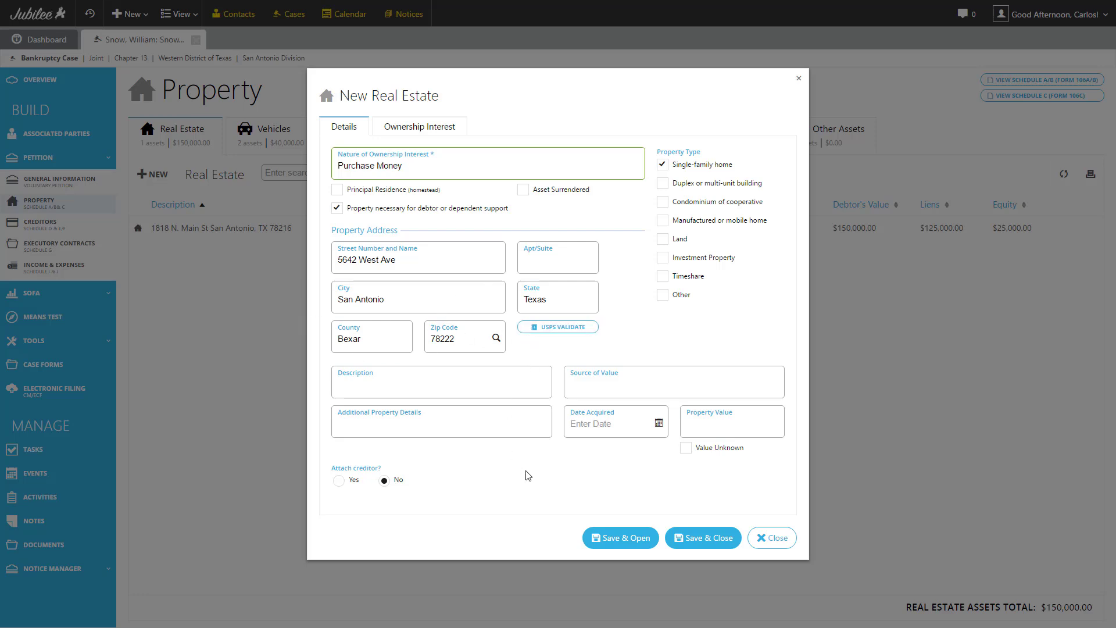
Set the property's acquisition date to Jun 01, 2004.
left_click(589, 421)
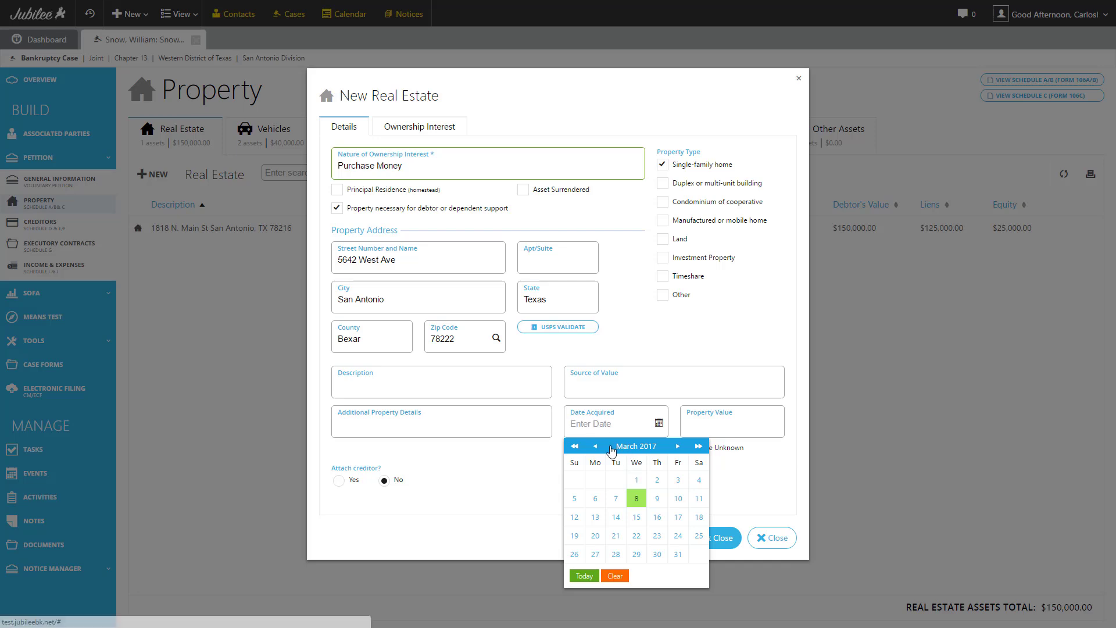
left_click(596, 447)
left_click(633, 446)
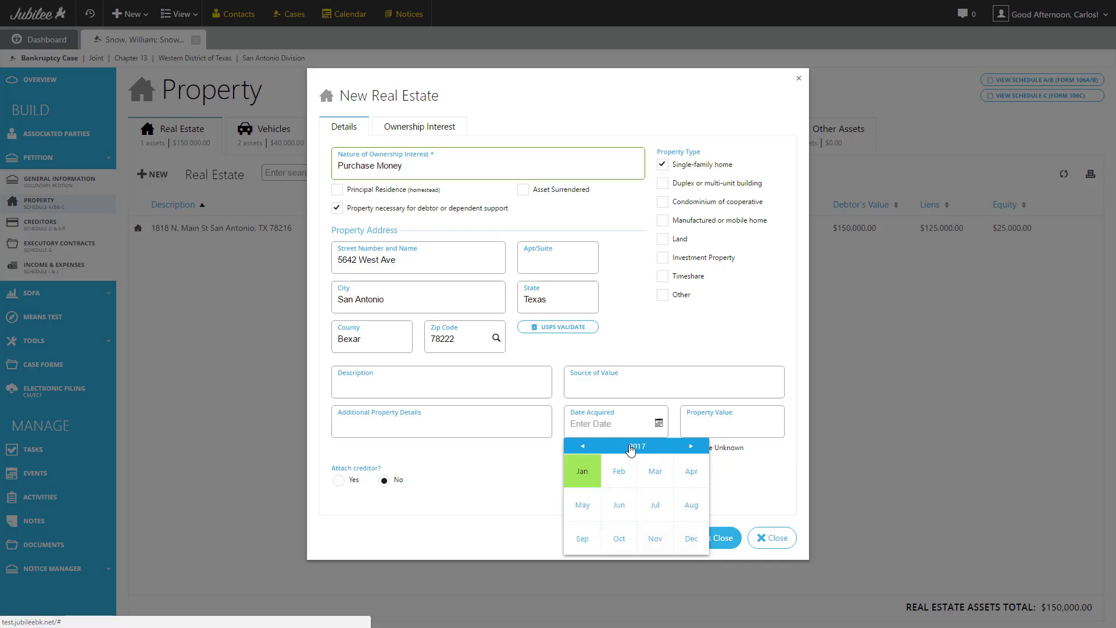
left_click(632, 447)
left_click(583, 446)
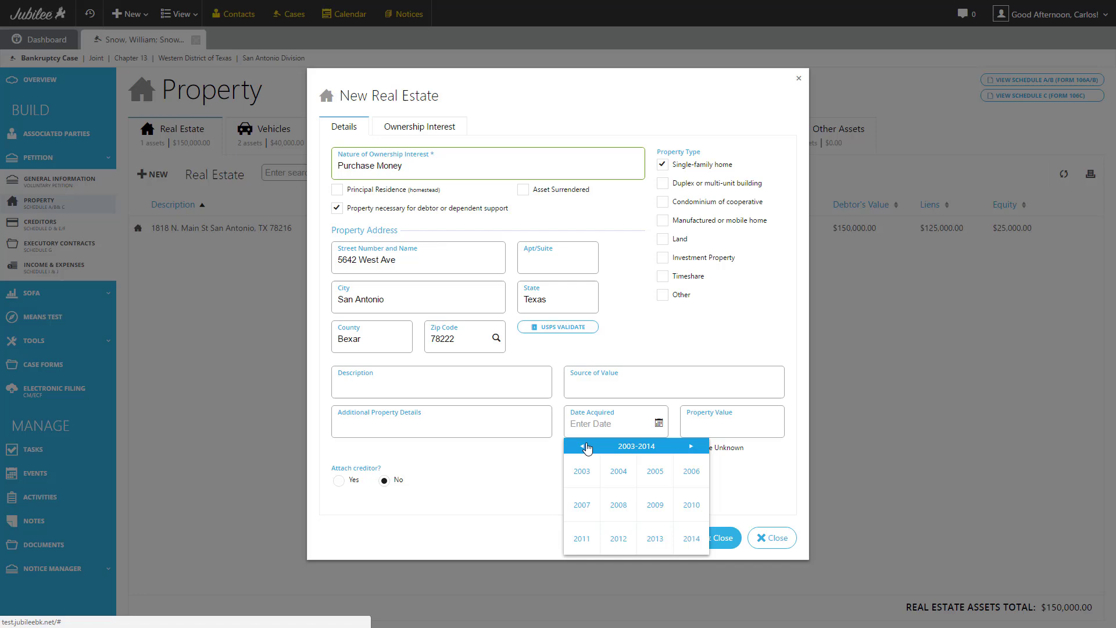
left_click(618, 471)
left_click(616, 506)
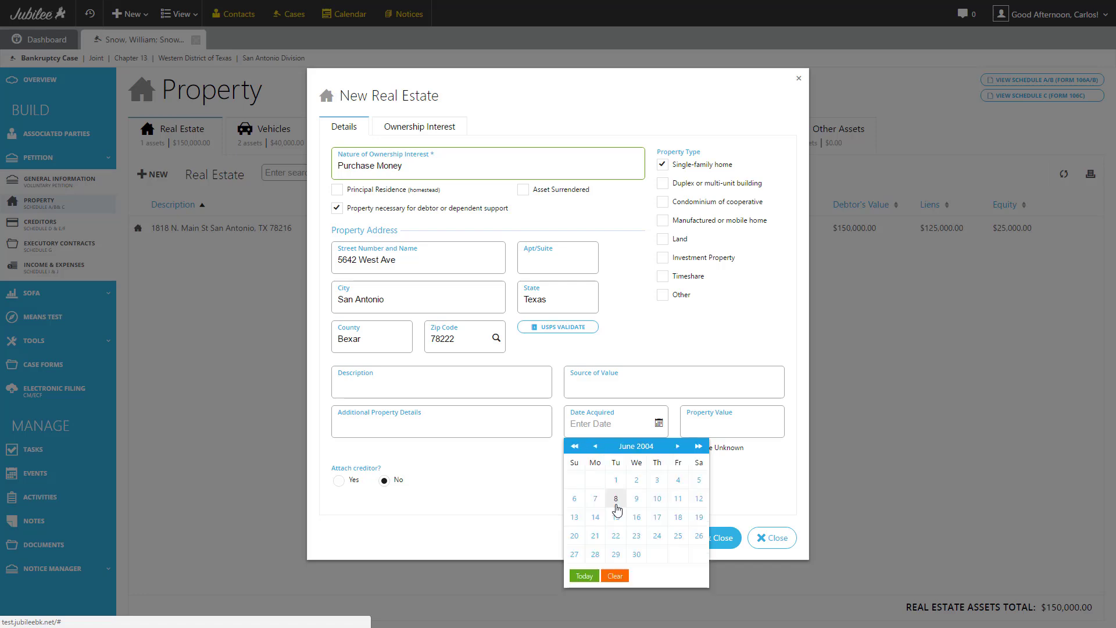
left_click(615, 481)
Enter a property value of $125,000.00 and the description 'Rental Home'.
left_click(708, 425)
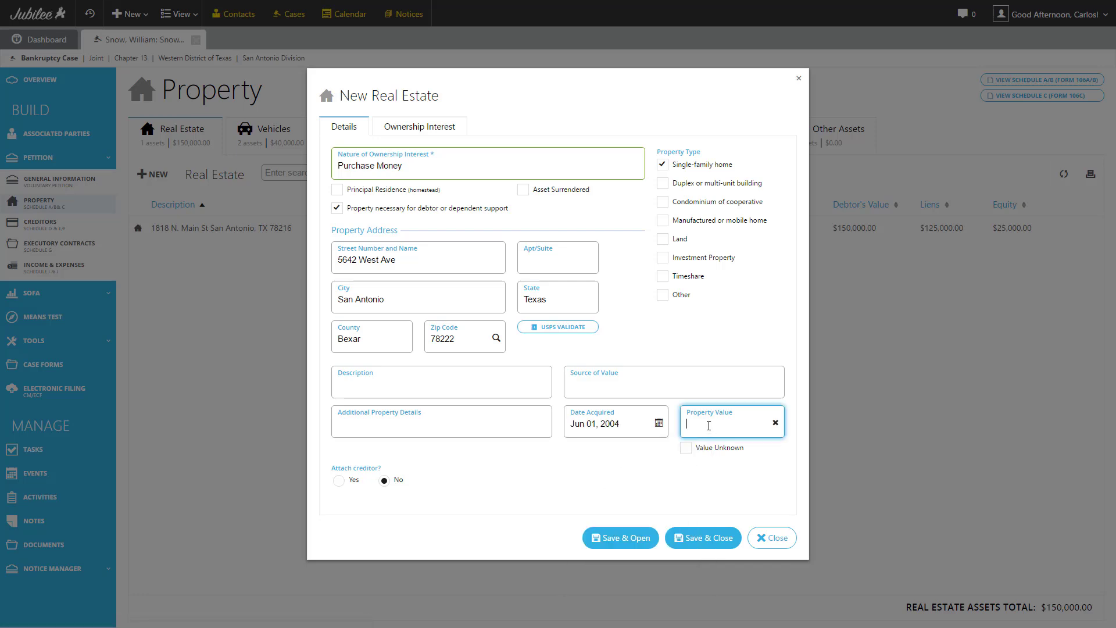
type("125000")
left_click(475, 426)
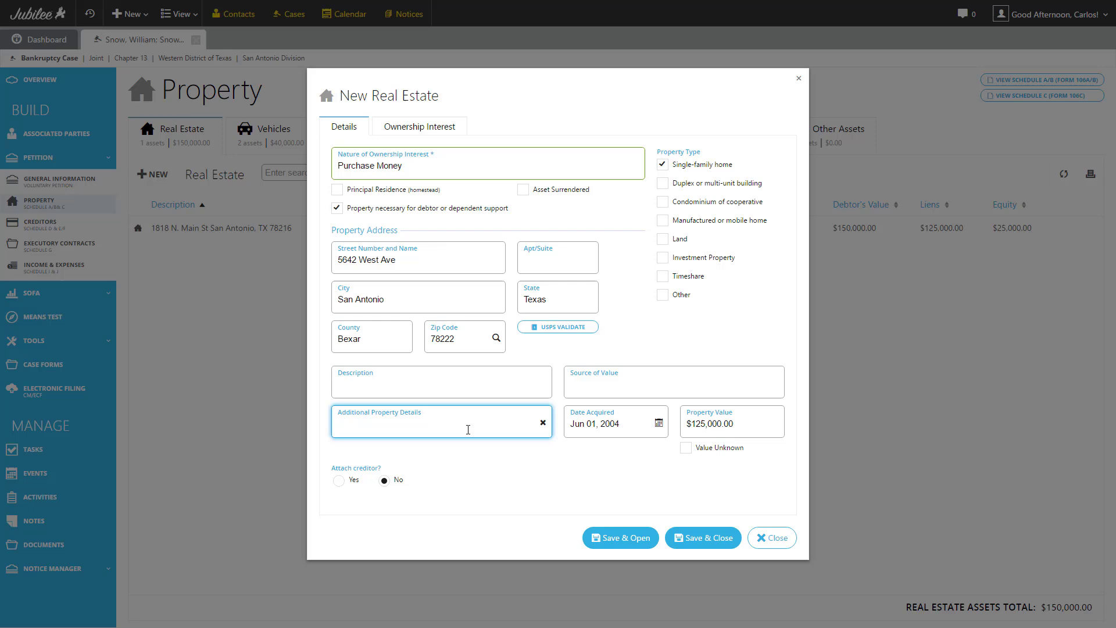
left_click(461, 383)
type("Ren")
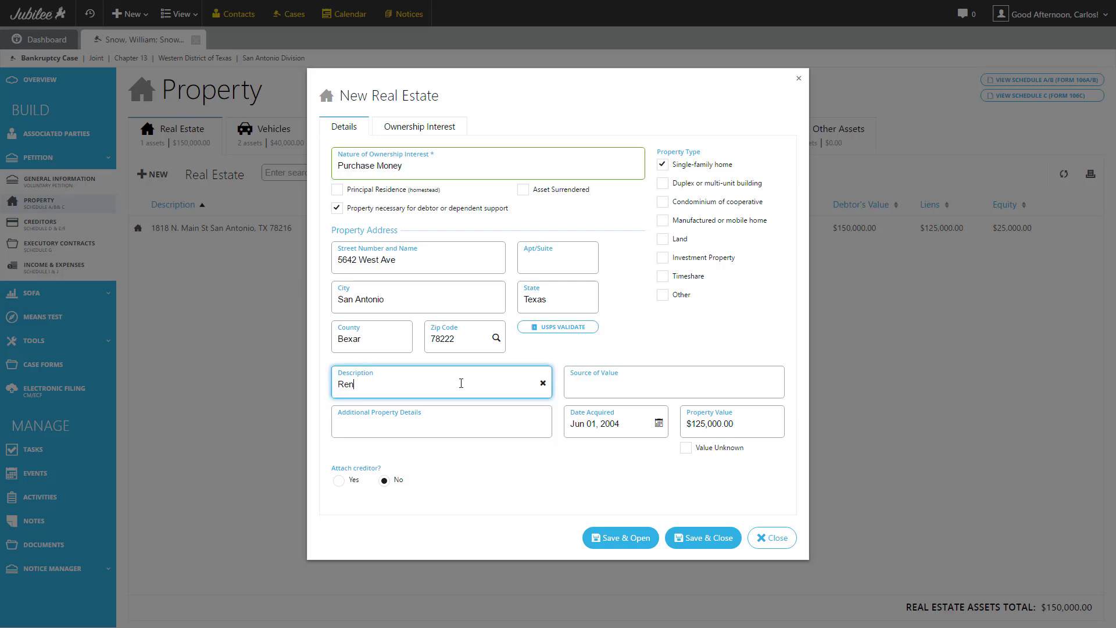
type("tal Home")
left_click(472, 465)
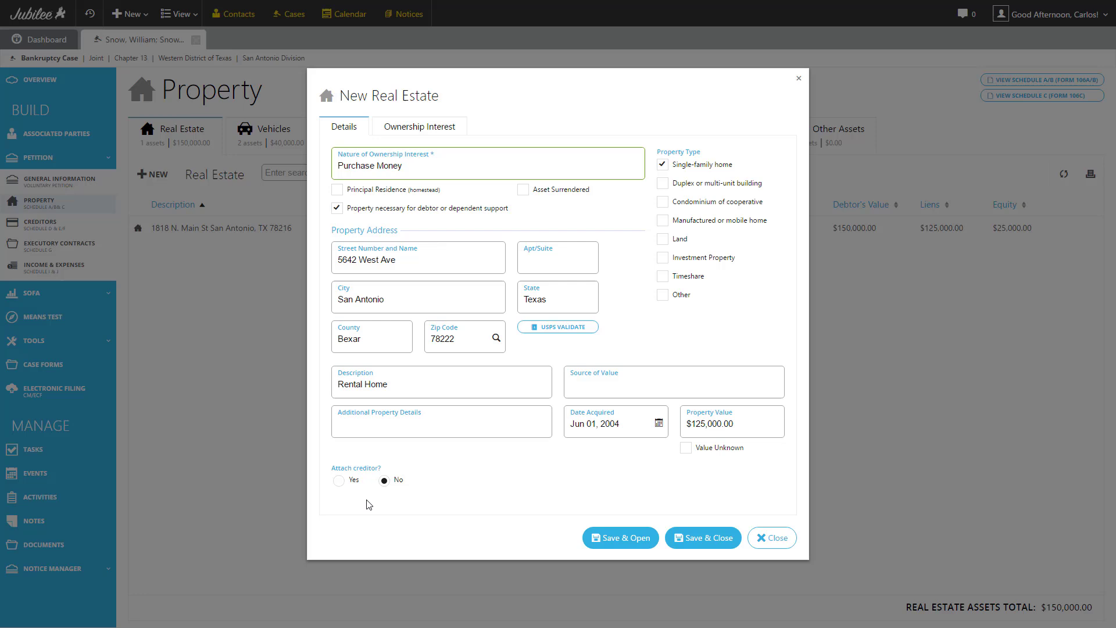
Set Attach creditor to Yes and browse the lien holder list without choosing one.
left_click(341, 482)
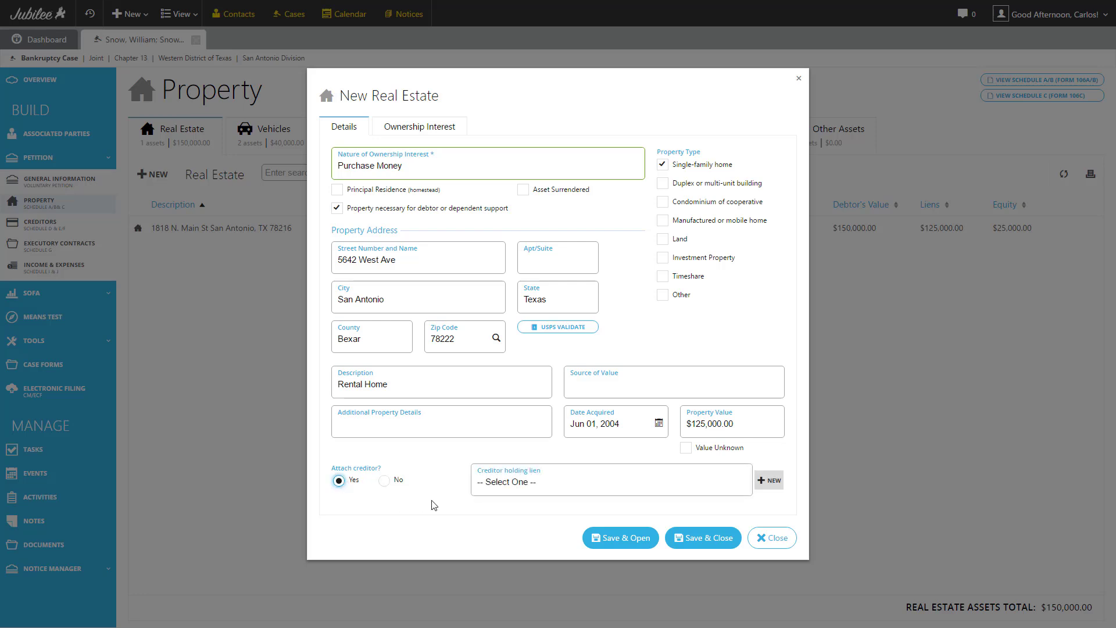
left_click(538, 484)
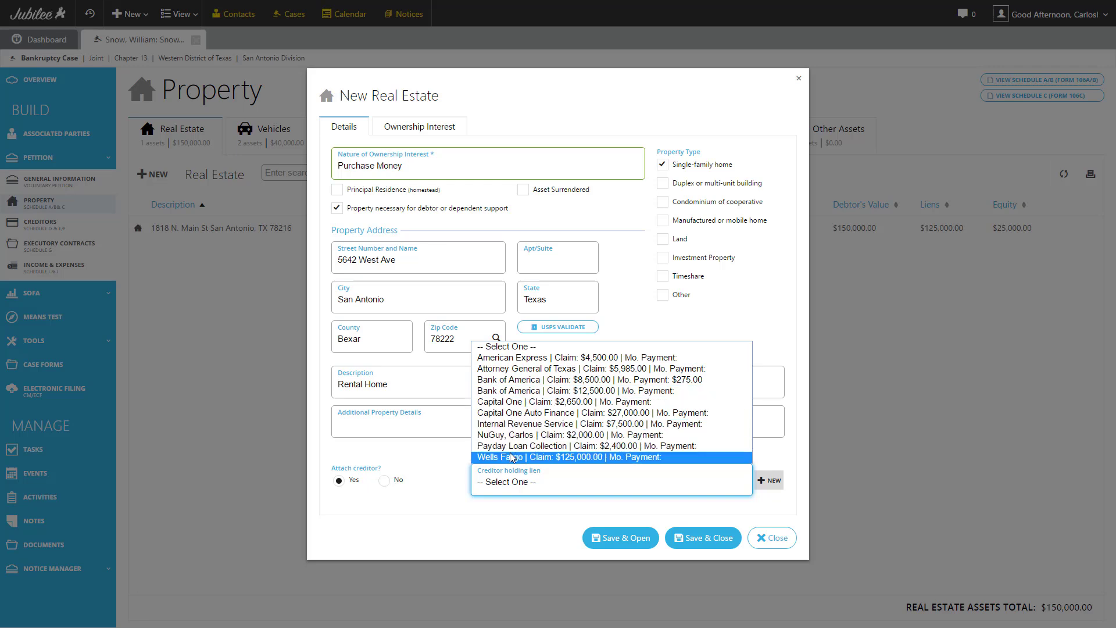
left_click(511, 513)
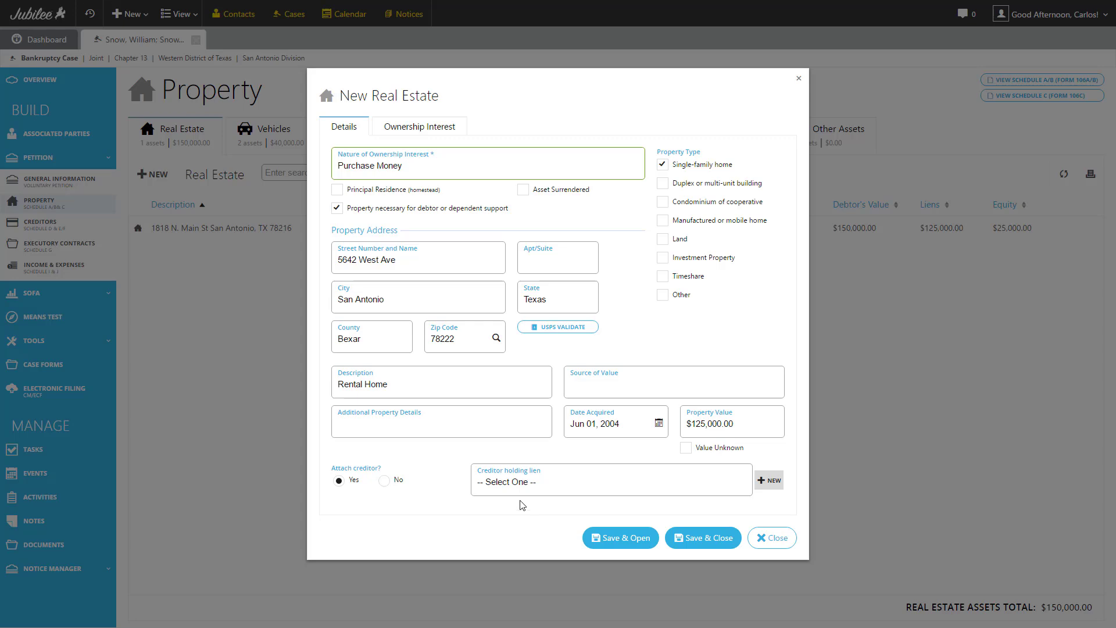
Add secured creditor Bank of America, N.A. with a $125,000.00 claim and $2,450.00 arrearage, and save.
left_click(773, 482)
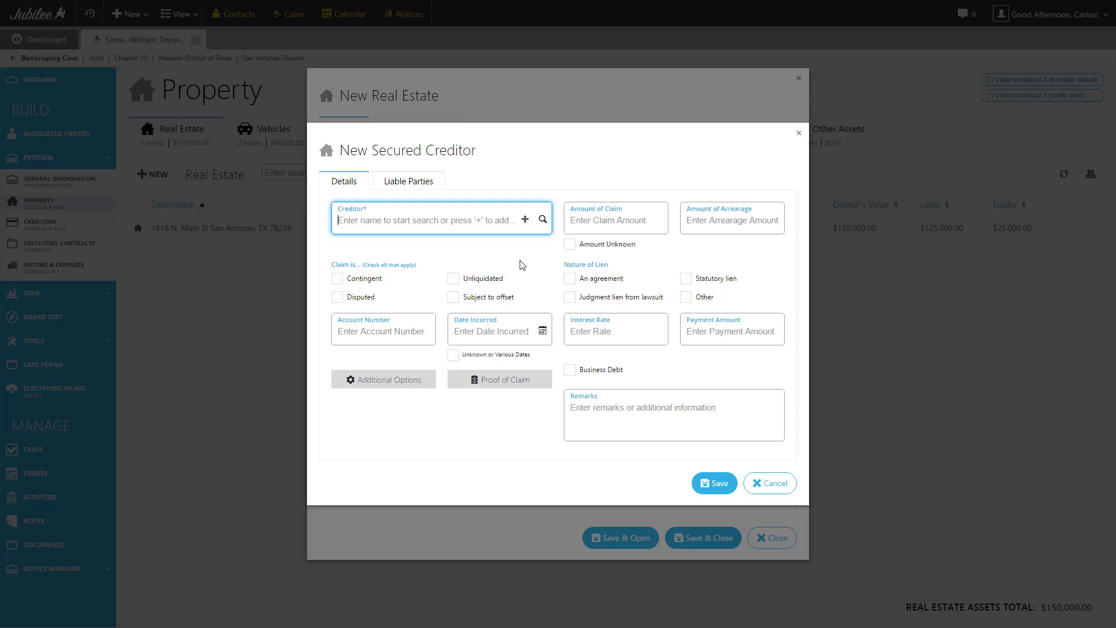
type("Bank of")
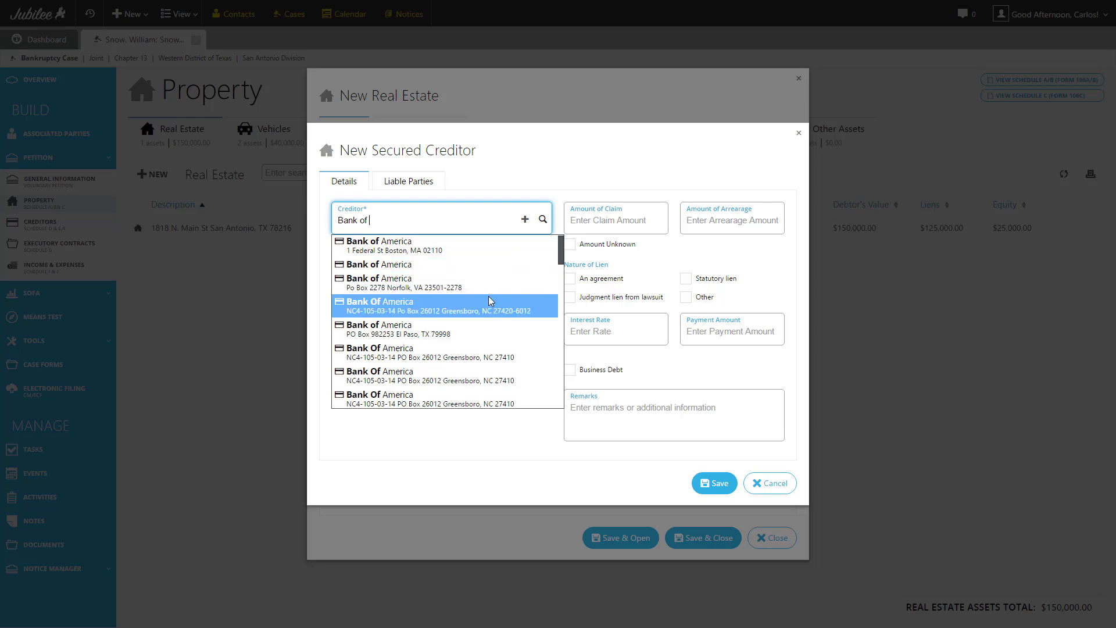
scroll(477, 301, "down", 5)
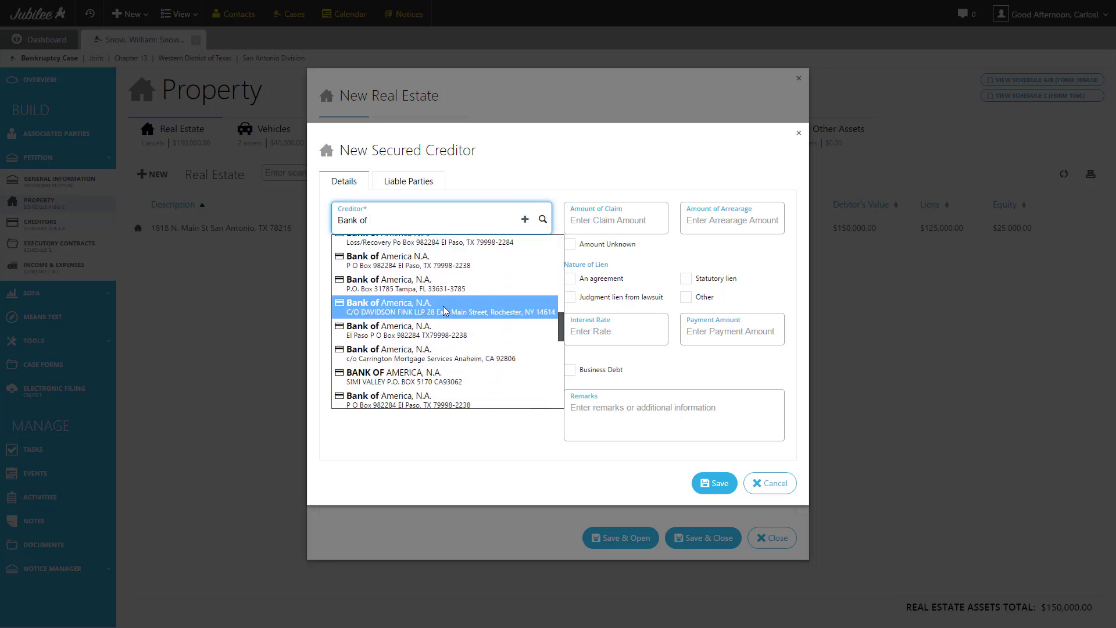
left_click(468, 307)
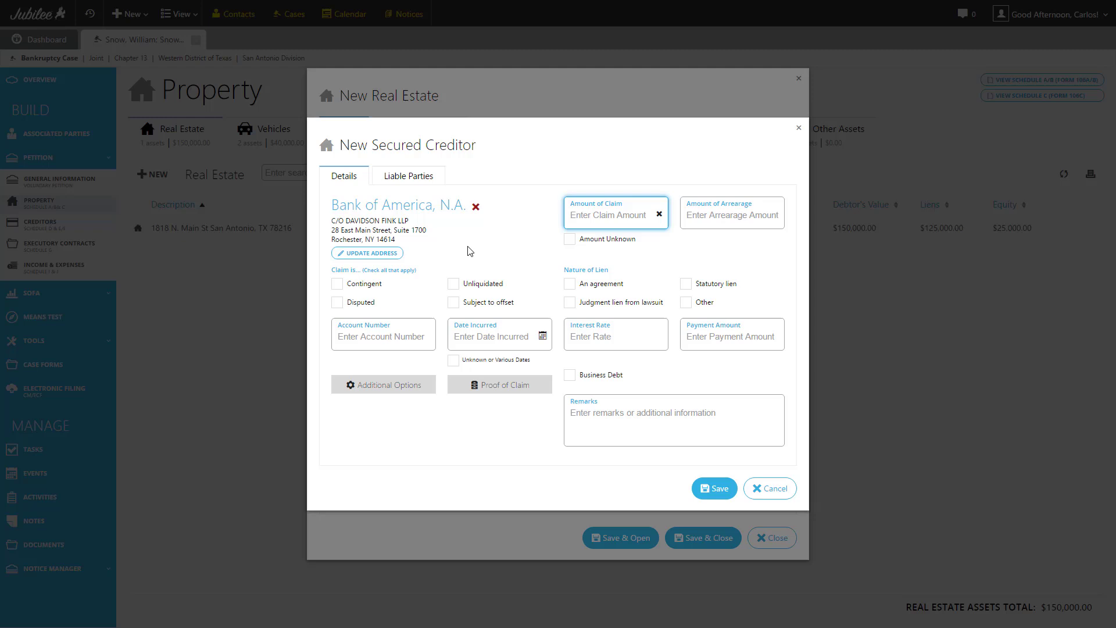
type("125000")
key("Tab")
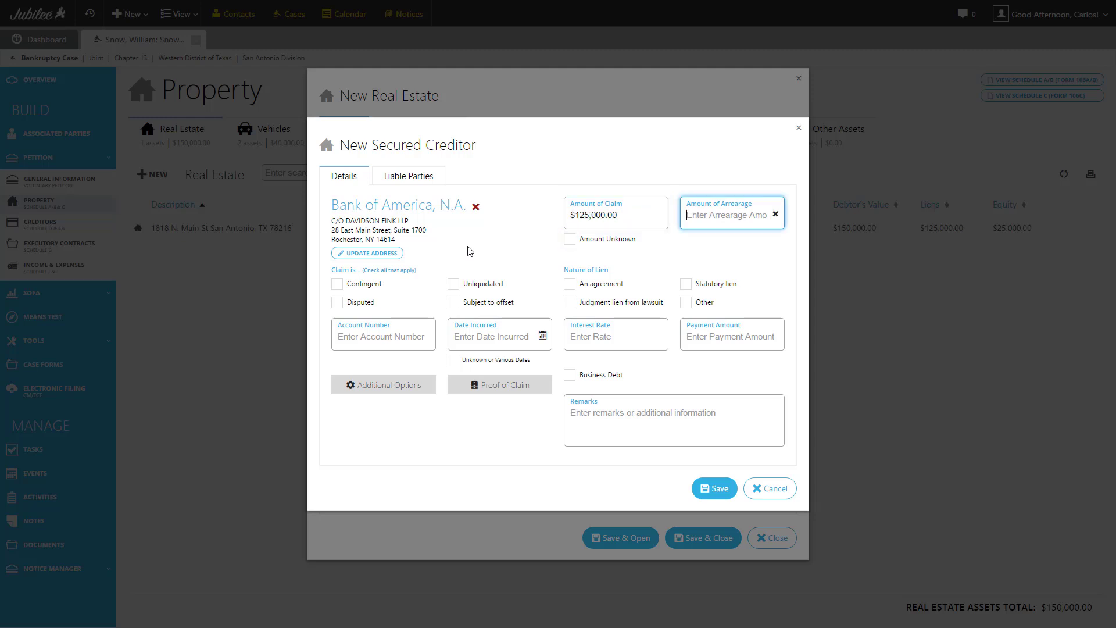
type("2450")
left_click(508, 252)
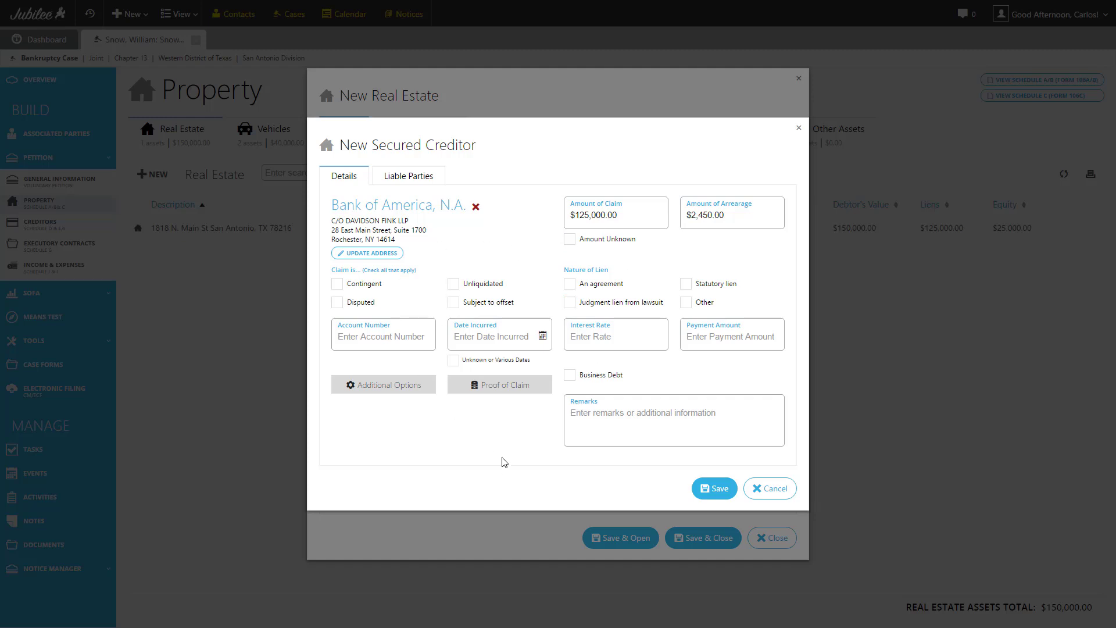
left_click(711, 488)
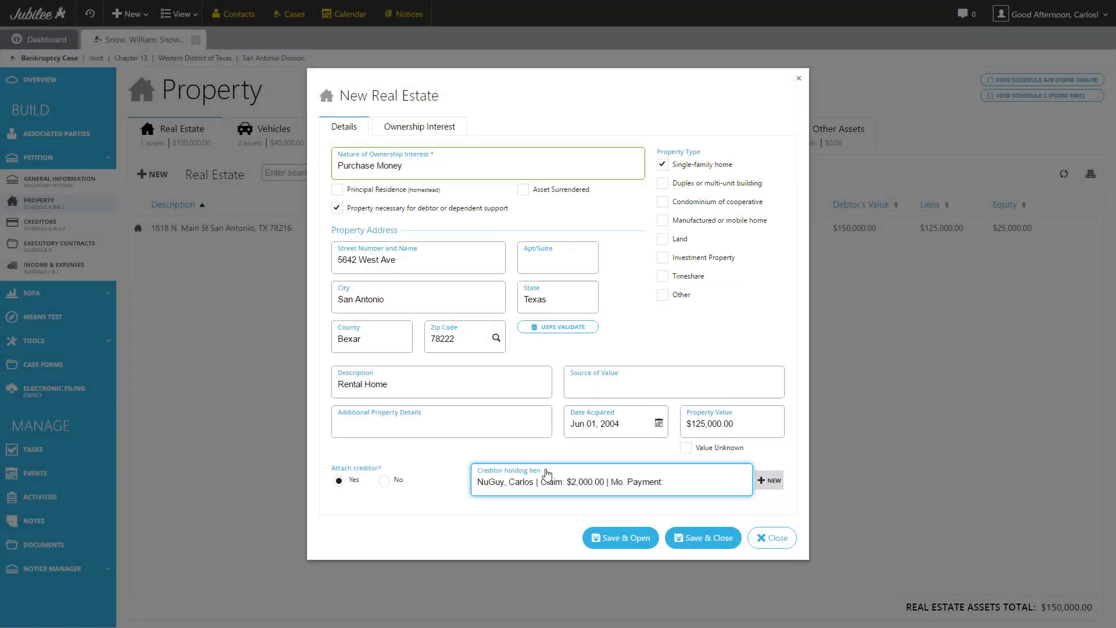
Choose Bank of America, N.A. as lien holder and keep ownership at 50% per debtor, no extra co-owner.
left_click(553, 478)
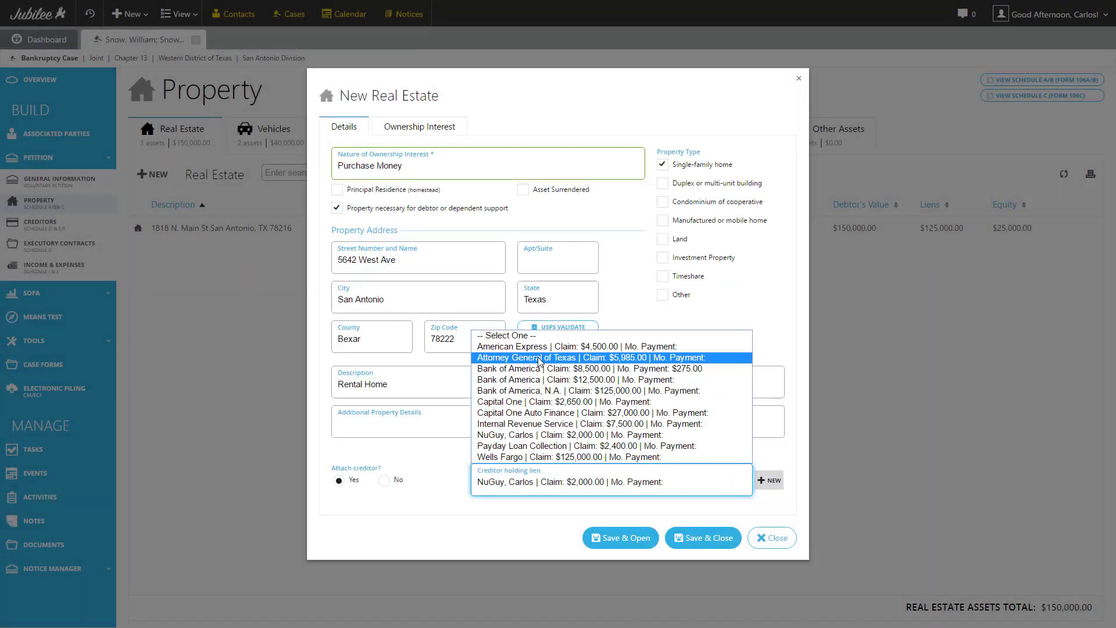
left_click(519, 392)
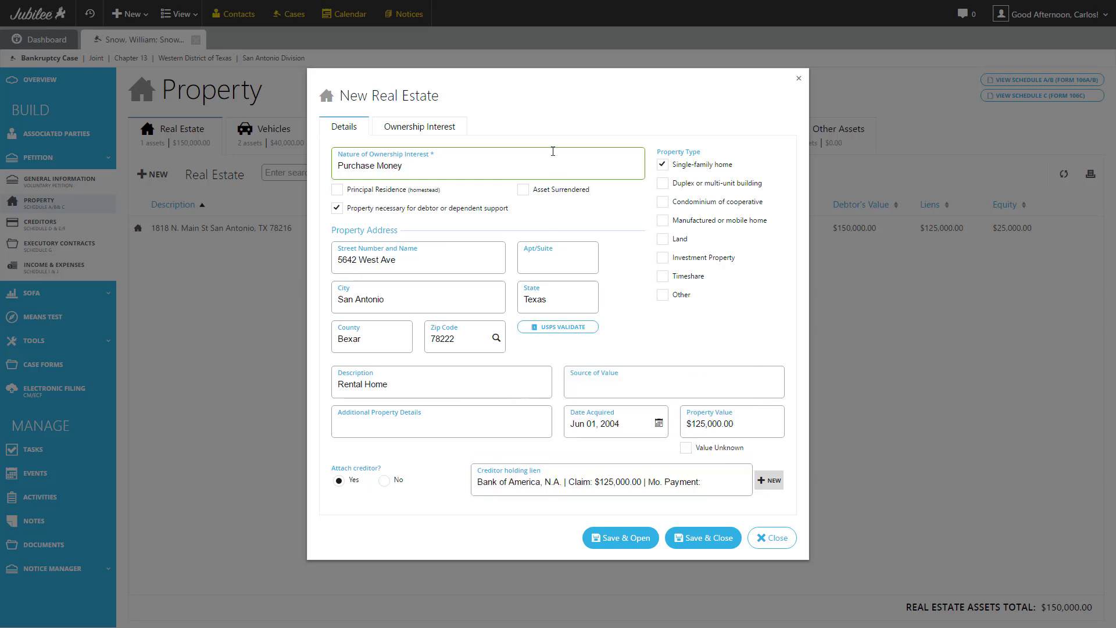
left_click(406, 129)
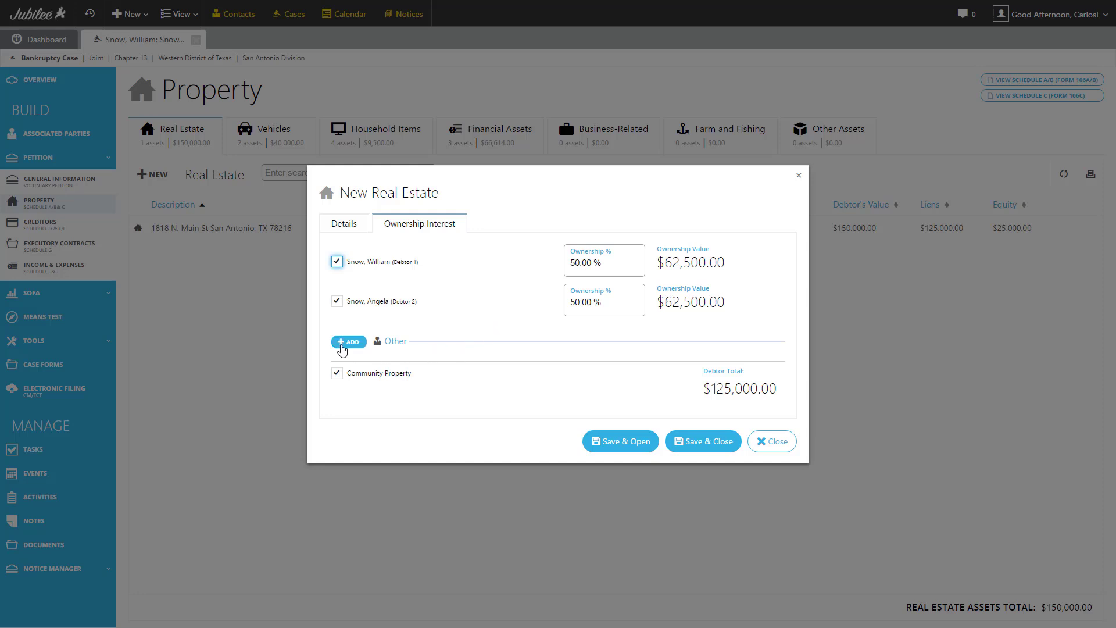
left_click(342, 347)
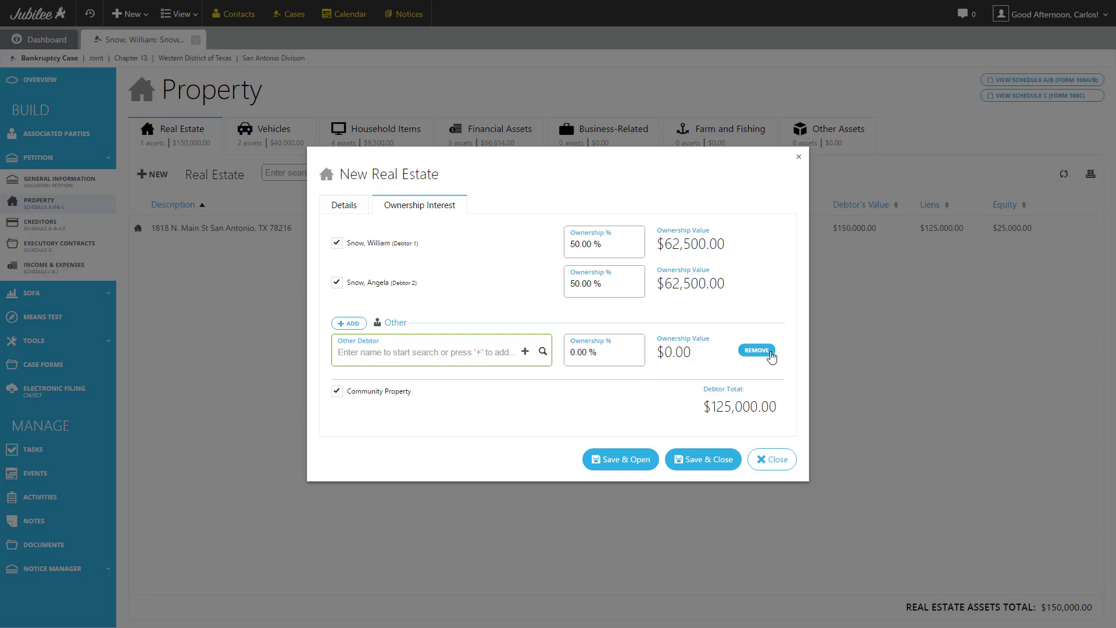
left_click(761, 353)
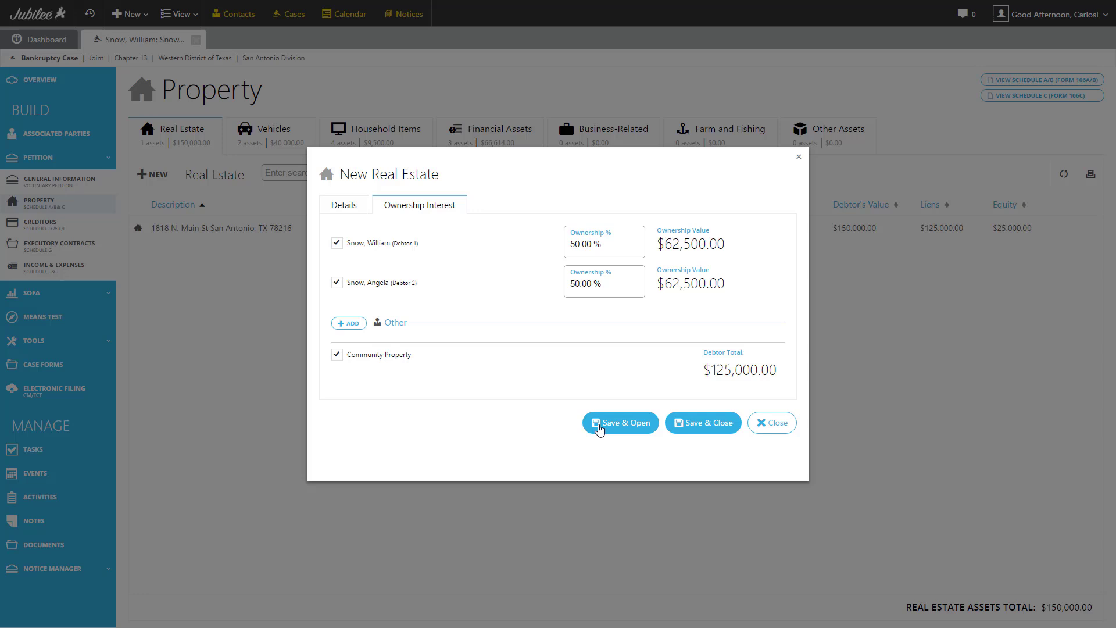
Save the Rental Home entry and open its real estate record.
left_click(599, 428)
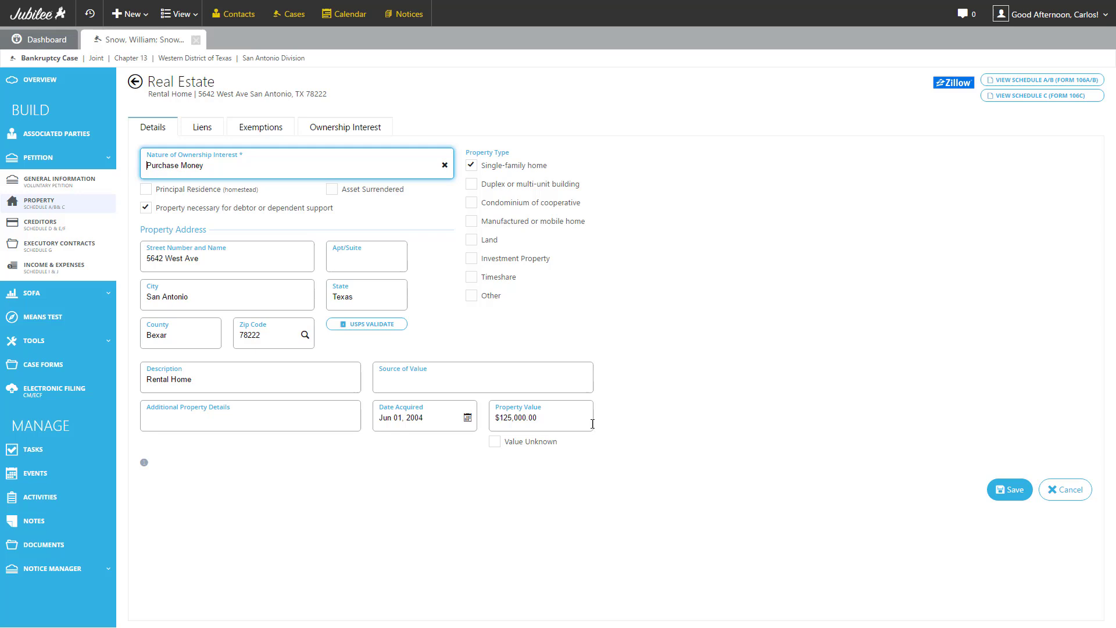
Show the Liens tab with Bank of America, N.A. applied at $125,000.00.
left_click(200, 134)
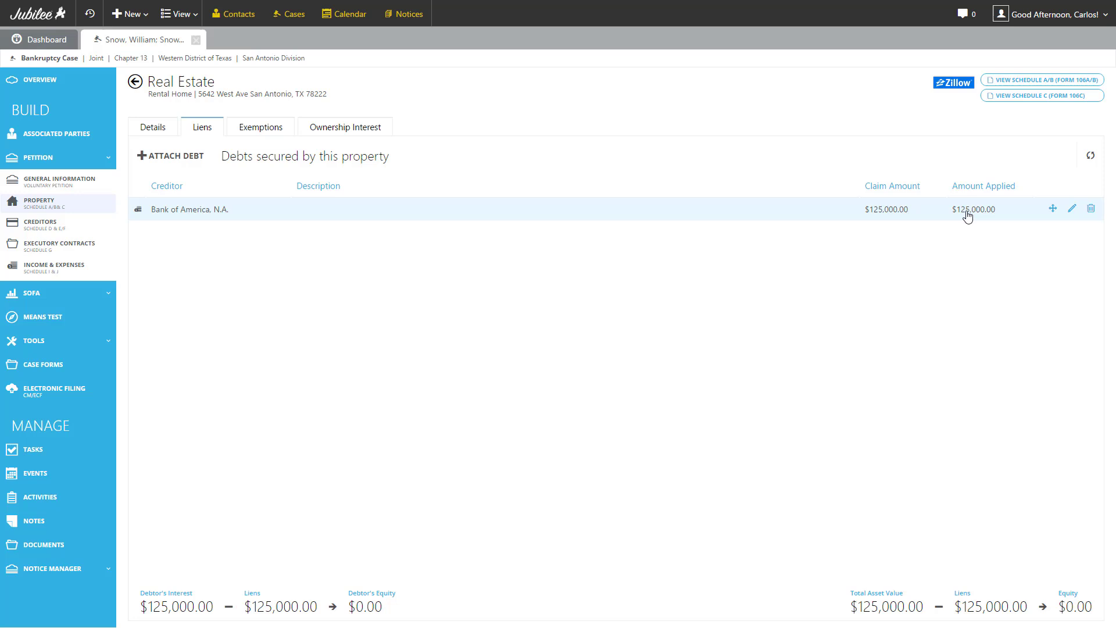
left_click(1072, 210)
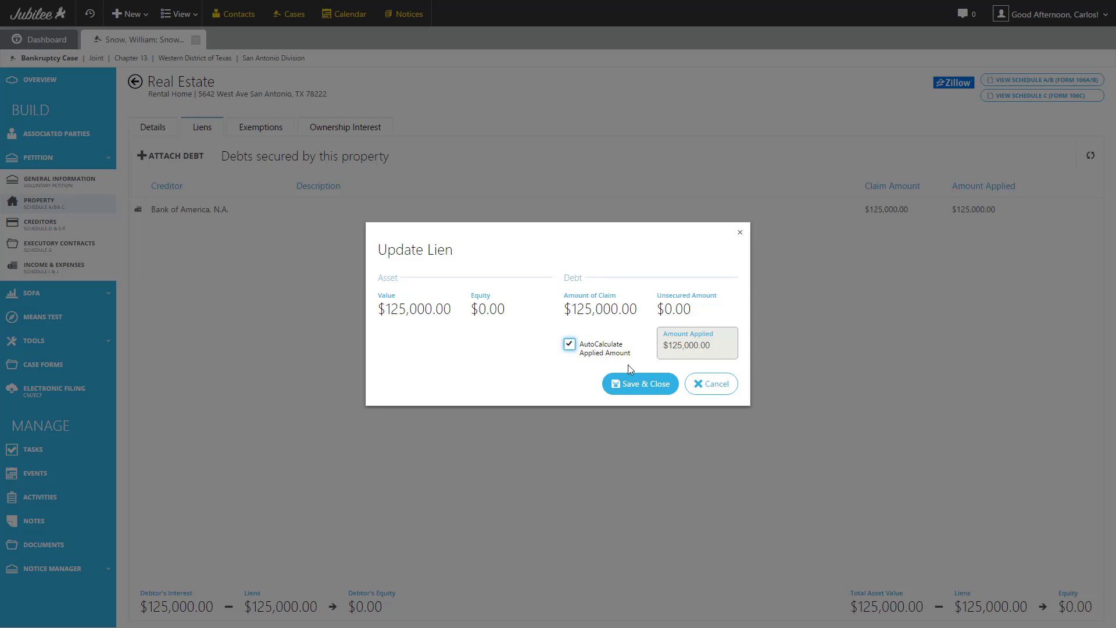
left_click(593, 357)
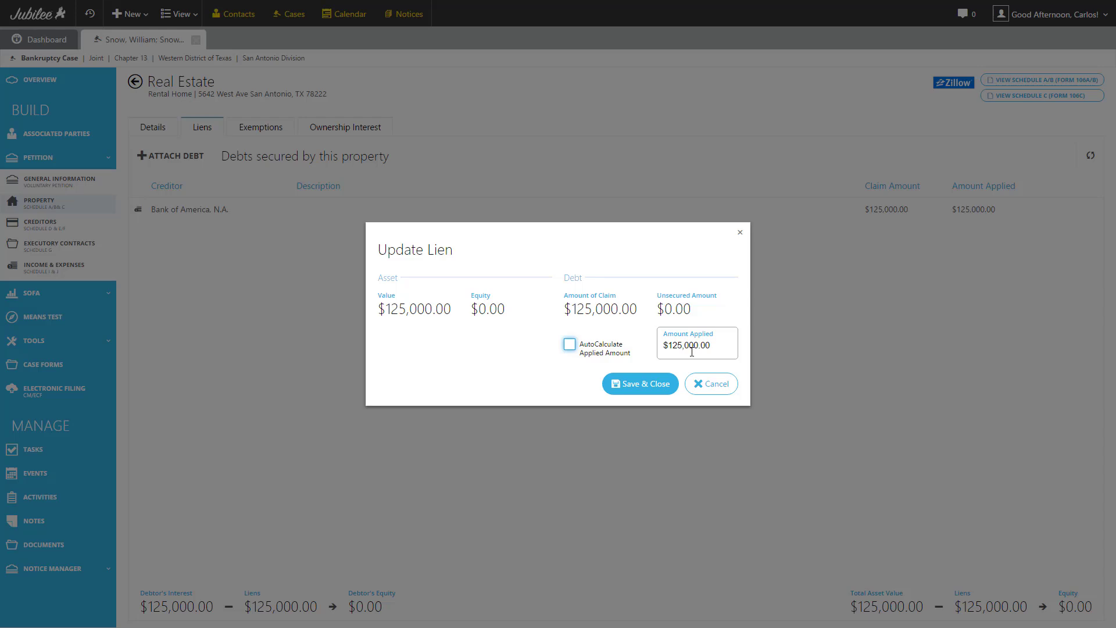
left_click(609, 354)
left_click(712, 386)
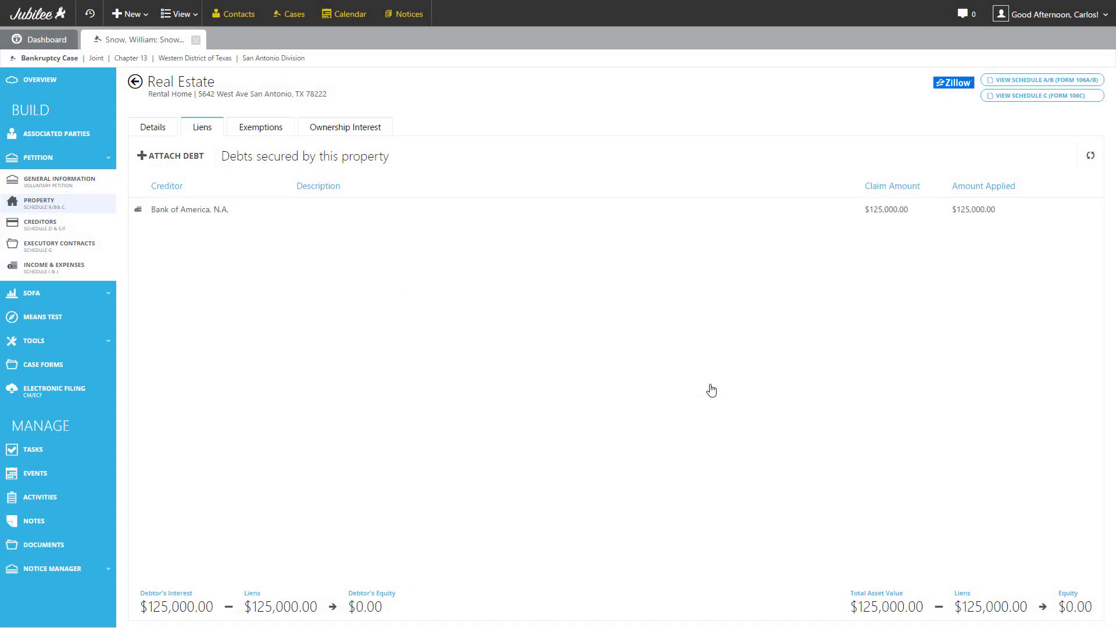
Go to the rental home's Exemptions tab and browse the available state exemptions.
left_click(248, 133)
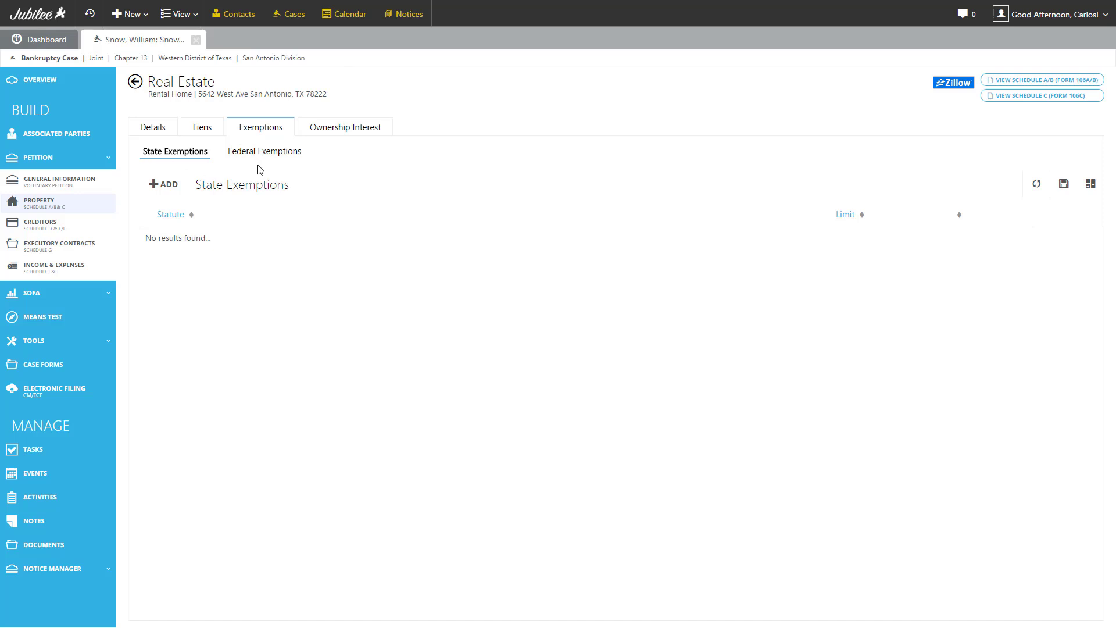
left_click(166, 190)
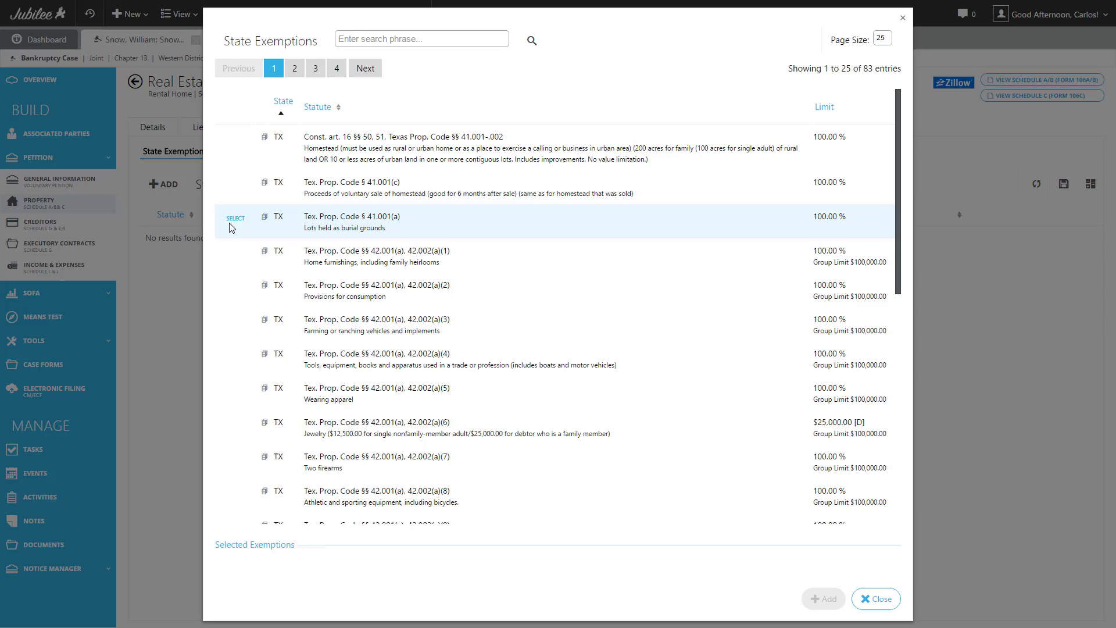
scroll(353, 216, "down", 1)
scroll(354, 215, "down", 5)
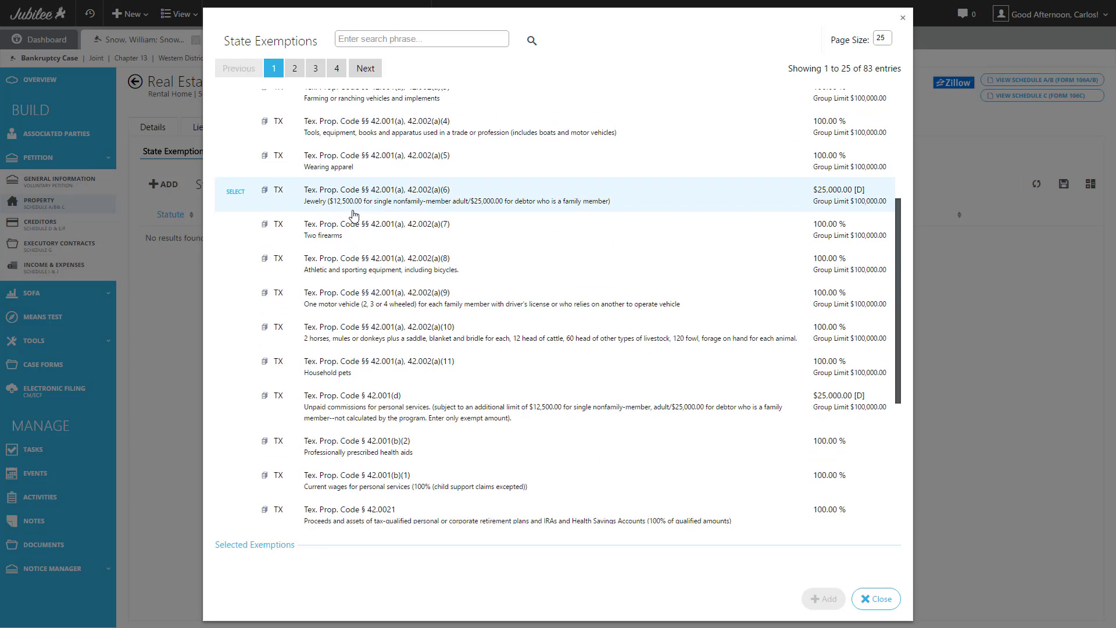
scroll(374, 298, "up", 5)
scroll(373, 299, "up", 1)
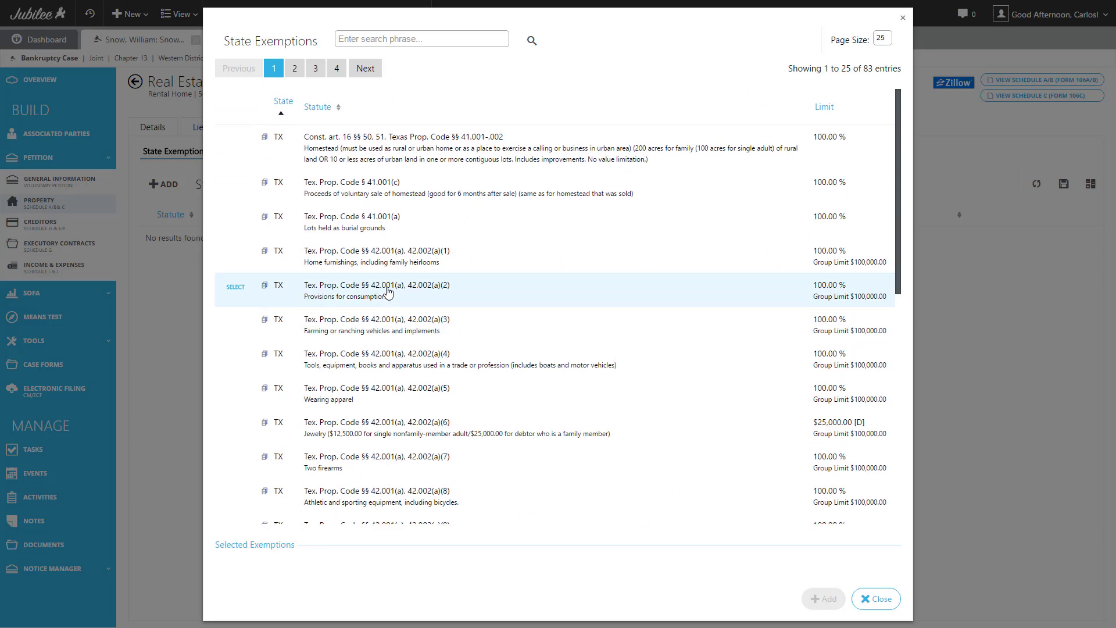
Select only the Texas homestead exemption (Const. art. 16 §§ 50, 51) and add it.
left_click(409, 39)
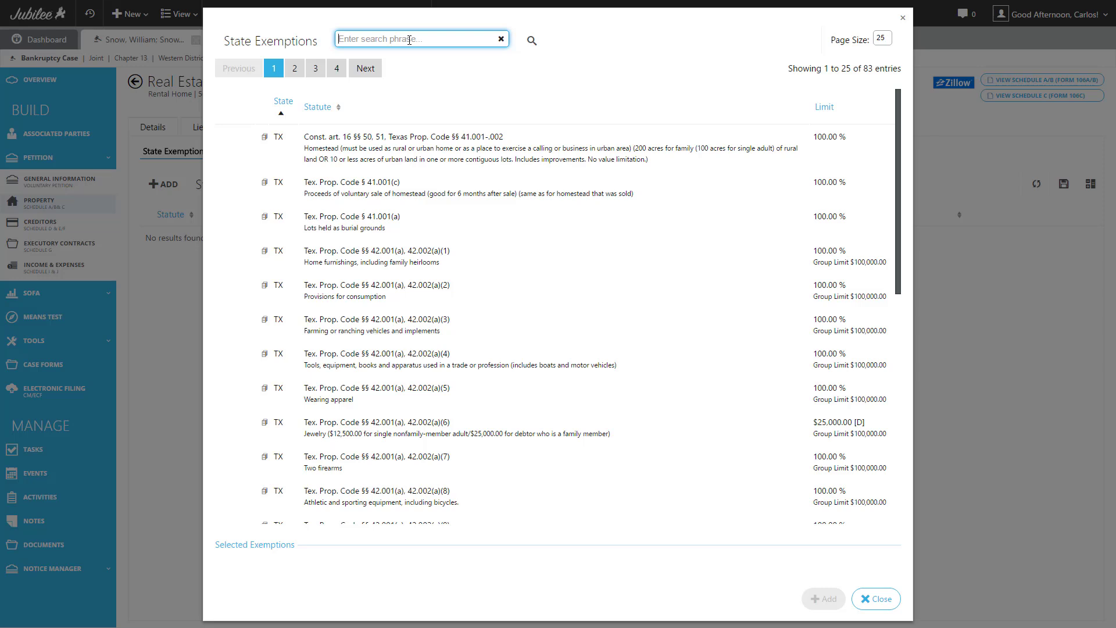
left_click(411, 151)
left_click(411, 151)
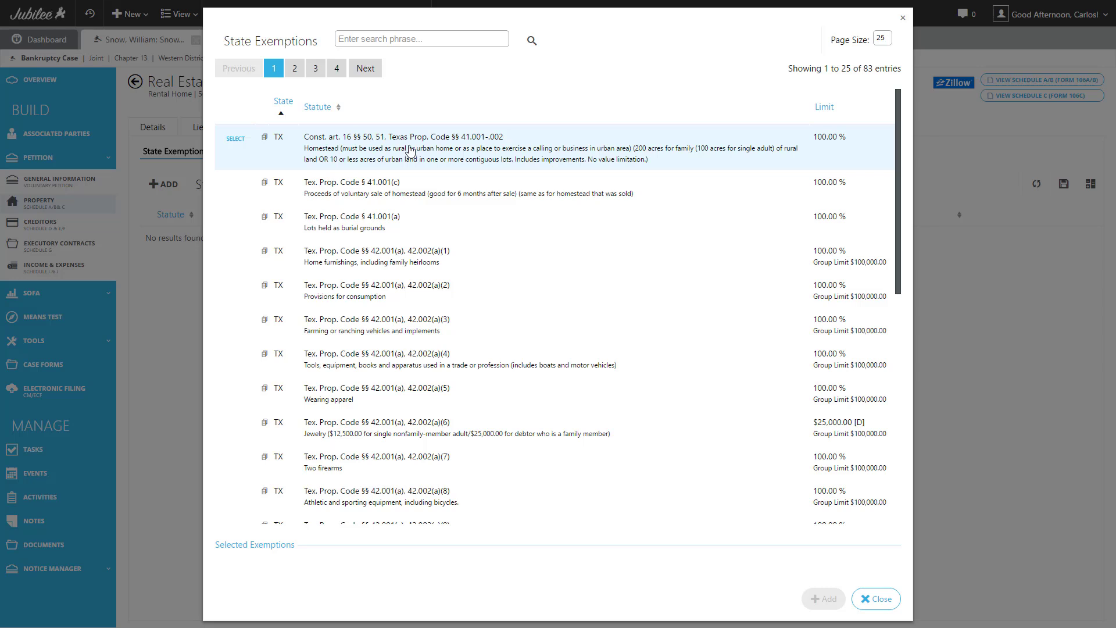
left_click(411, 151)
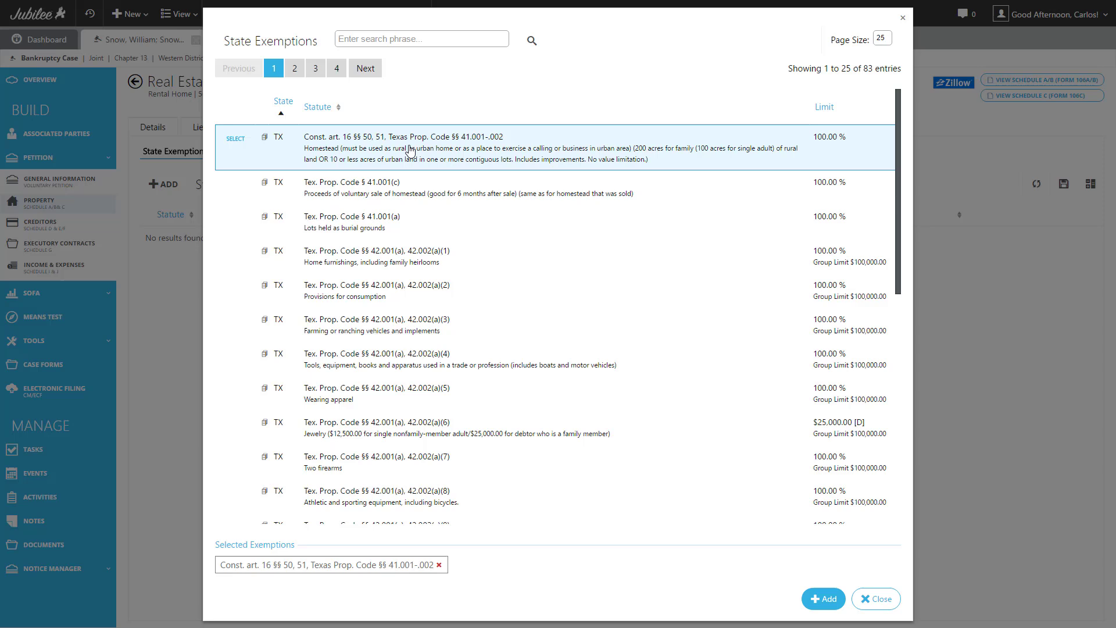
left_click(359, 323)
left_click(372, 428)
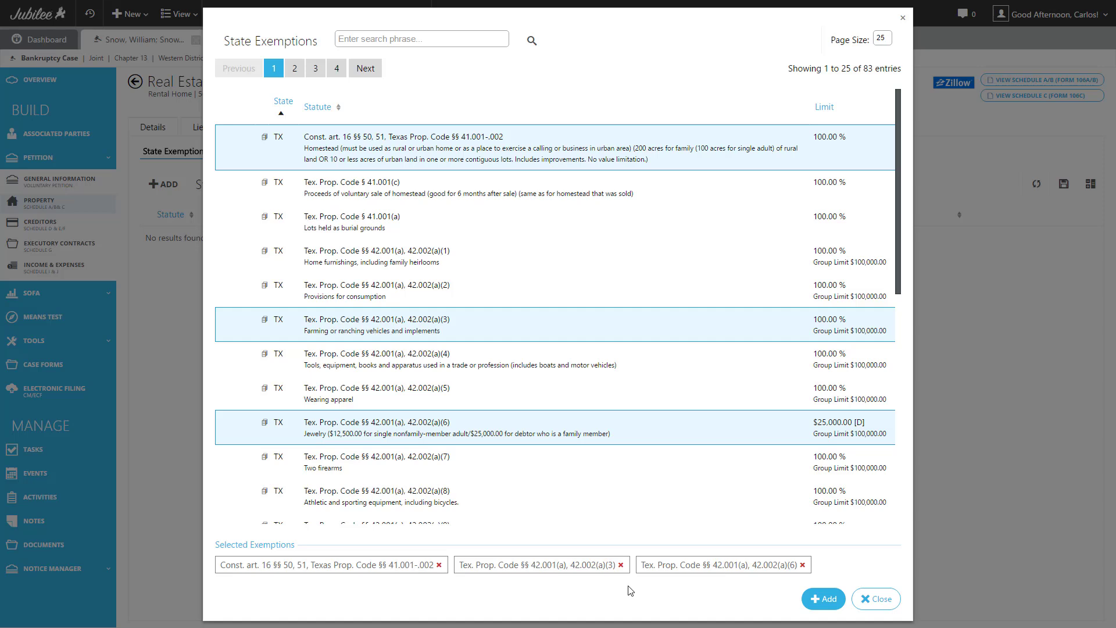
left_click(803, 565)
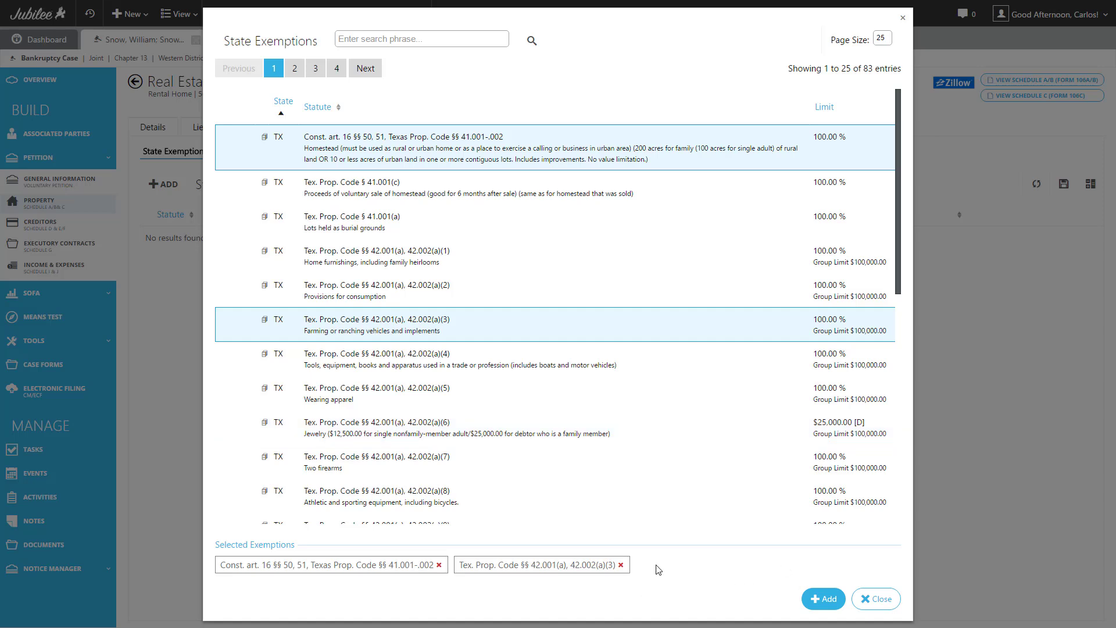
left_click(620, 564)
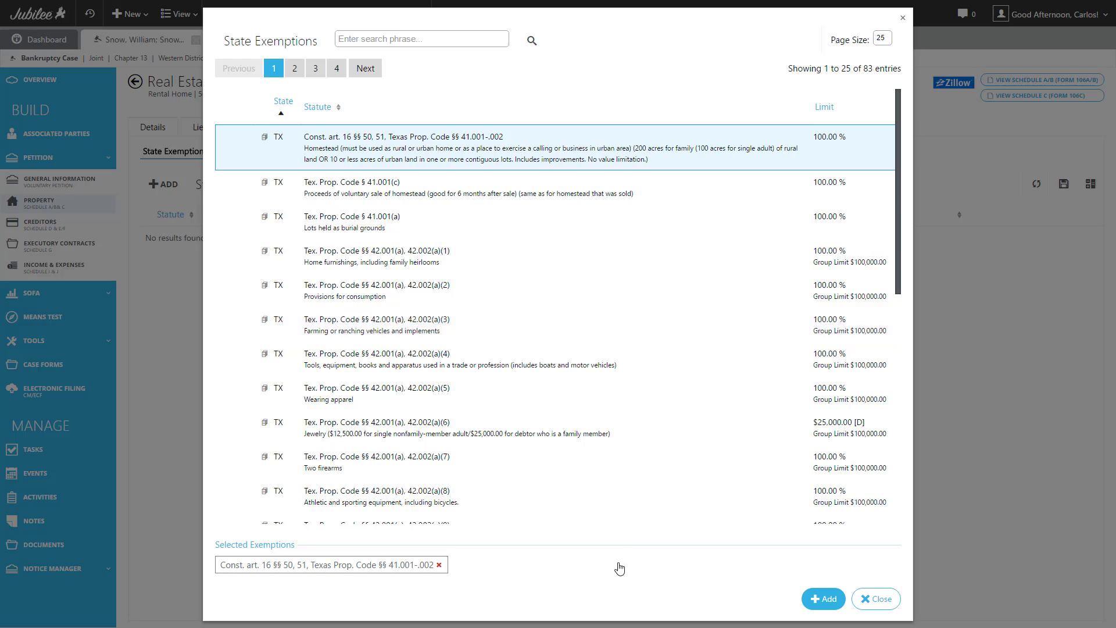
left_click(825, 599)
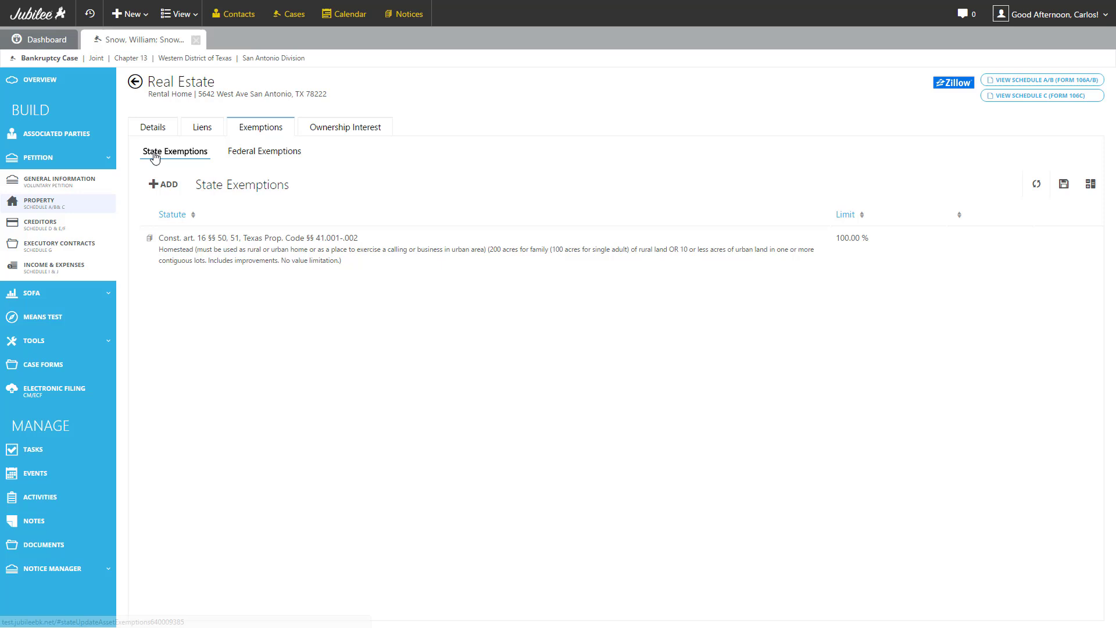
Add the 11 U.S.C. § 522(d)(1) federal exemption ($23,675.00 limit) to the rental home.
left_click(299, 157)
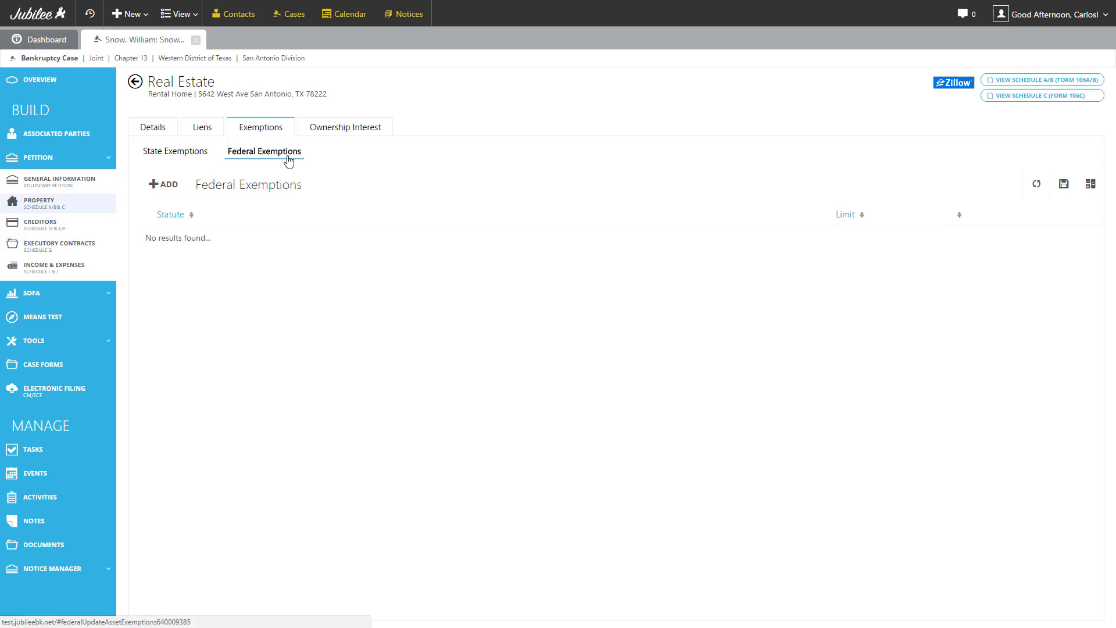
left_click(167, 187)
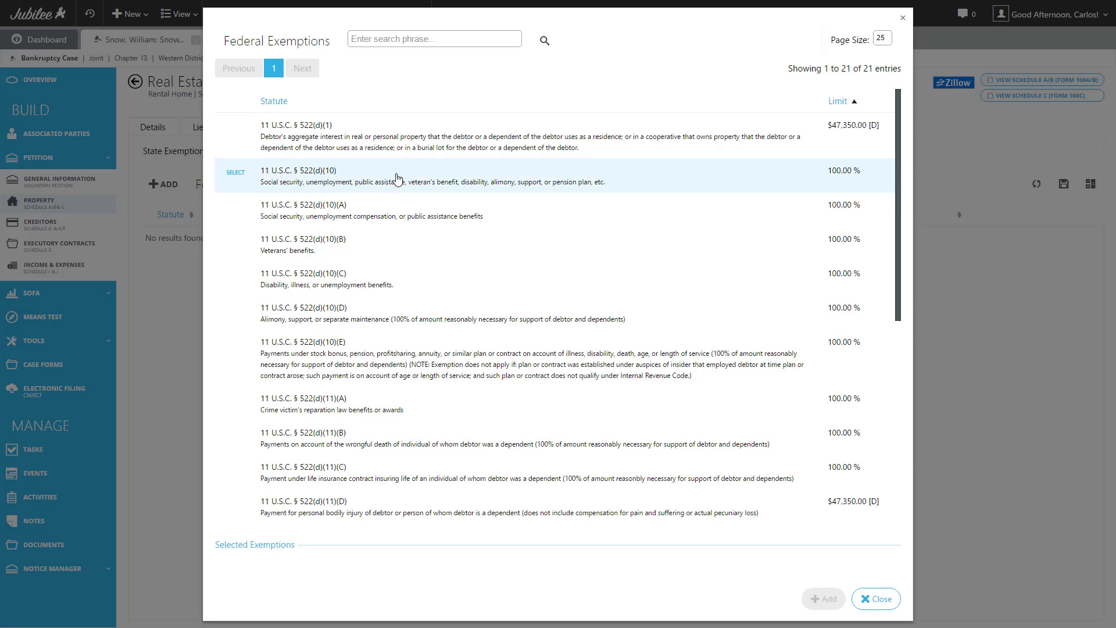
left_click(423, 142)
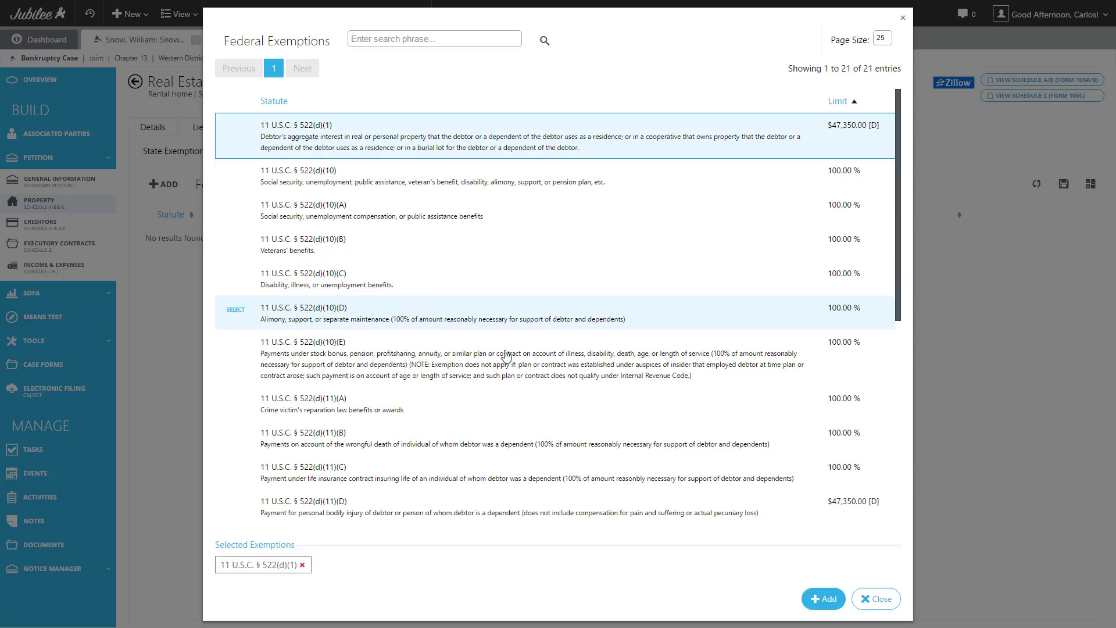
left_click(822, 601)
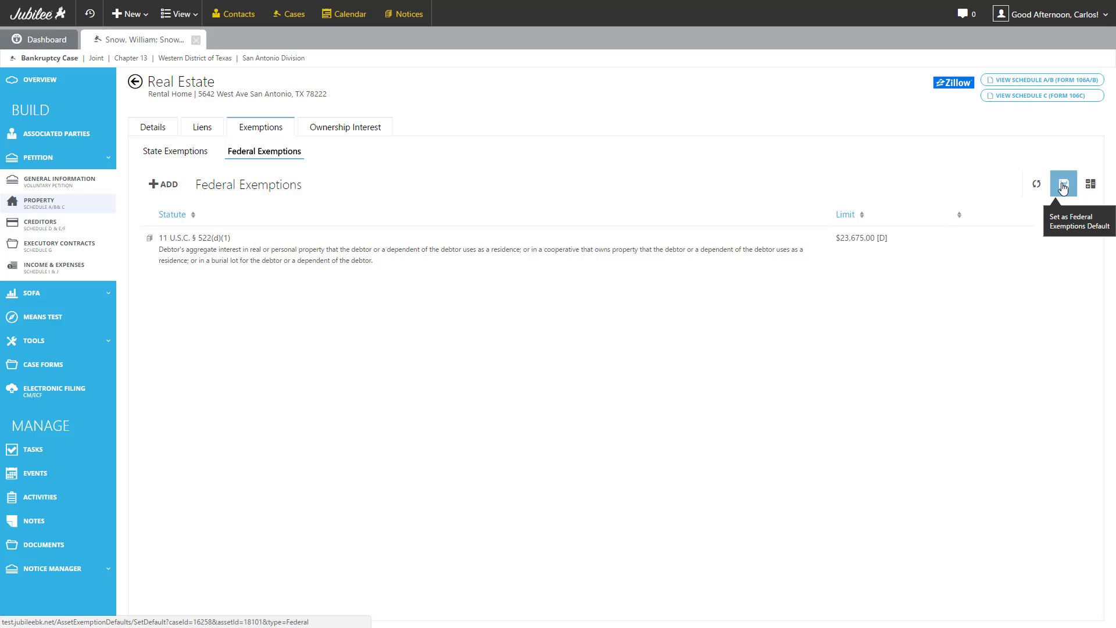
In the Exemptions Calculator, check the $128,614.00 non-exempt amounts, then view state exemptions applied.
left_click(1091, 186)
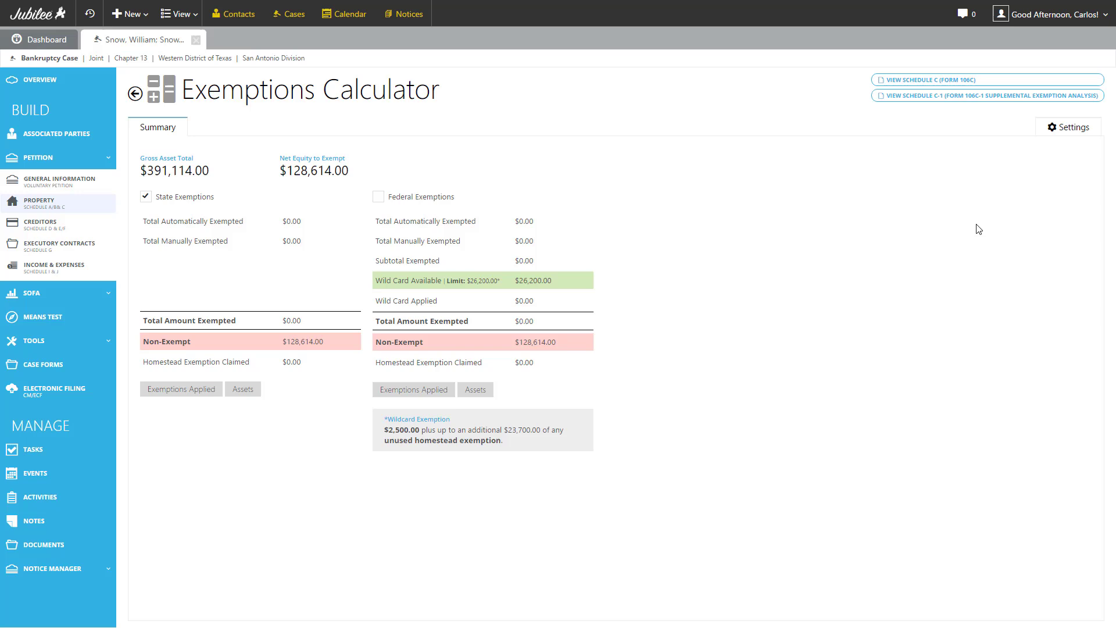
left_click(45, 340)
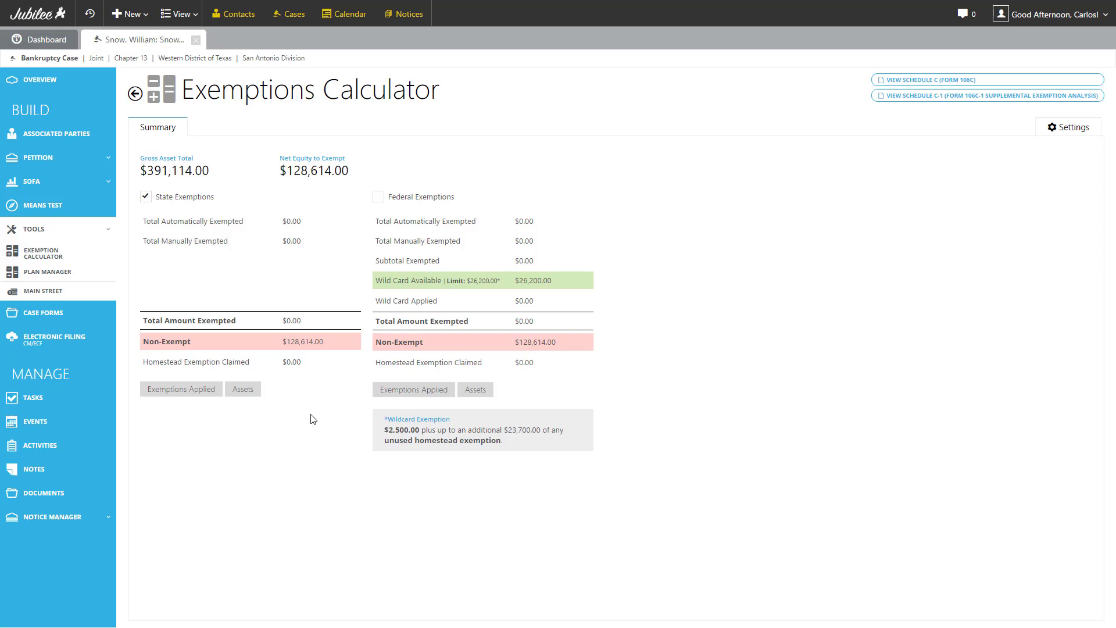
left_click_drag(143, 342, 198, 343)
left_click(322, 341)
left_click_drag(275, 343, 327, 342)
left_click_drag(512, 343, 565, 343)
left_click(567, 343)
left_click(170, 390)
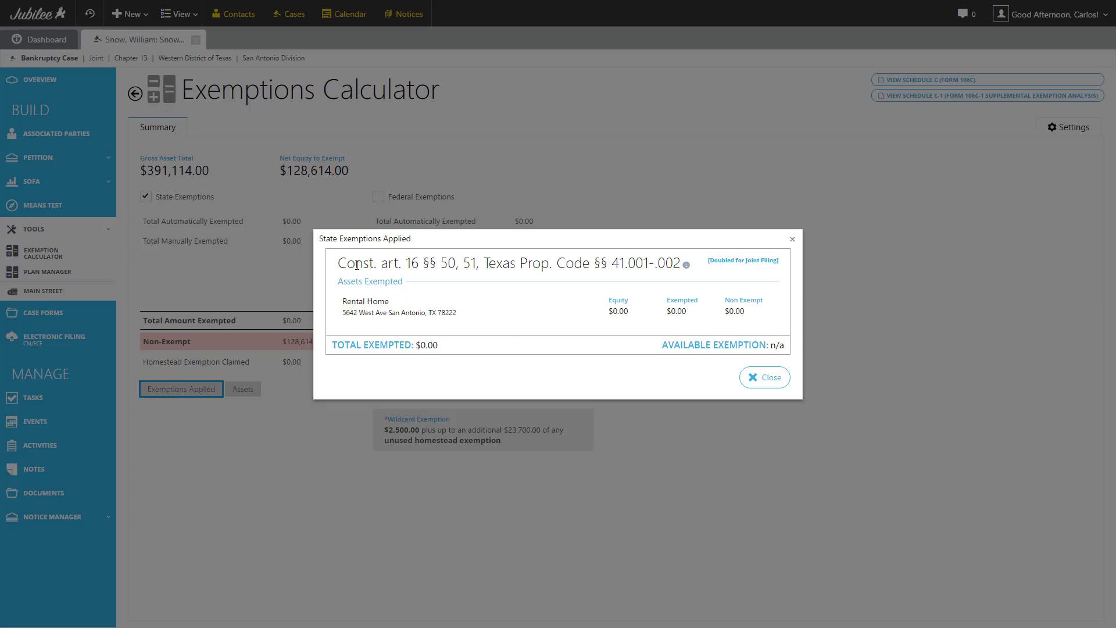
left_click_drag(357, 265, 652, 265)
left_click(353, 309)
left_click_drag(343, 301, 480, 315)
left_click(558, 315)
left_click_drag(607, 312, 688, 312)
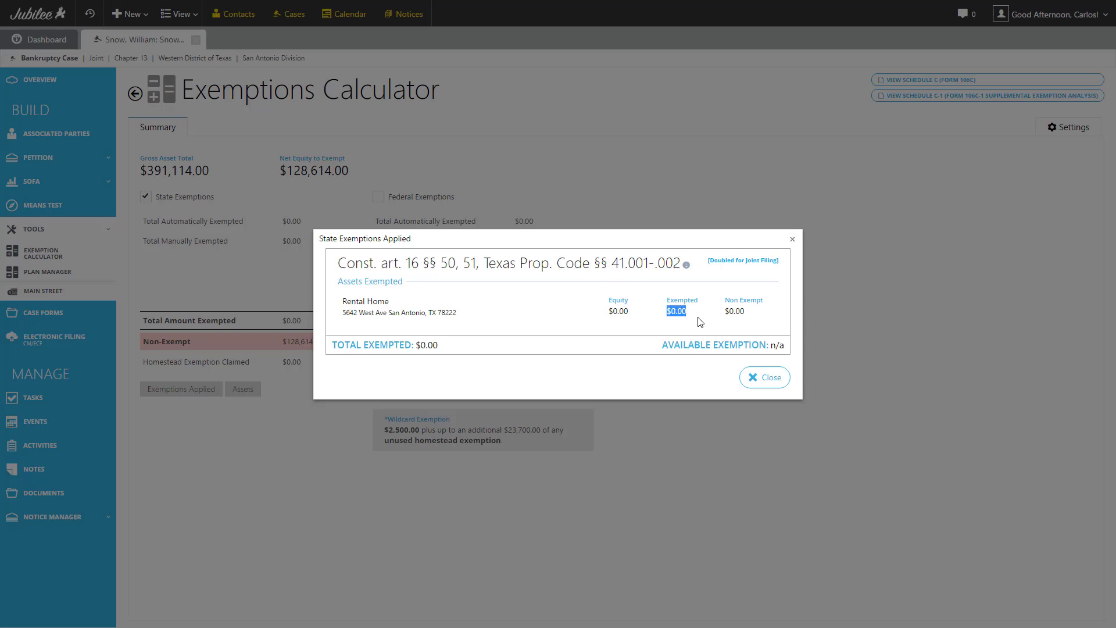
left_click(753, 317)
left_click(764, 381)
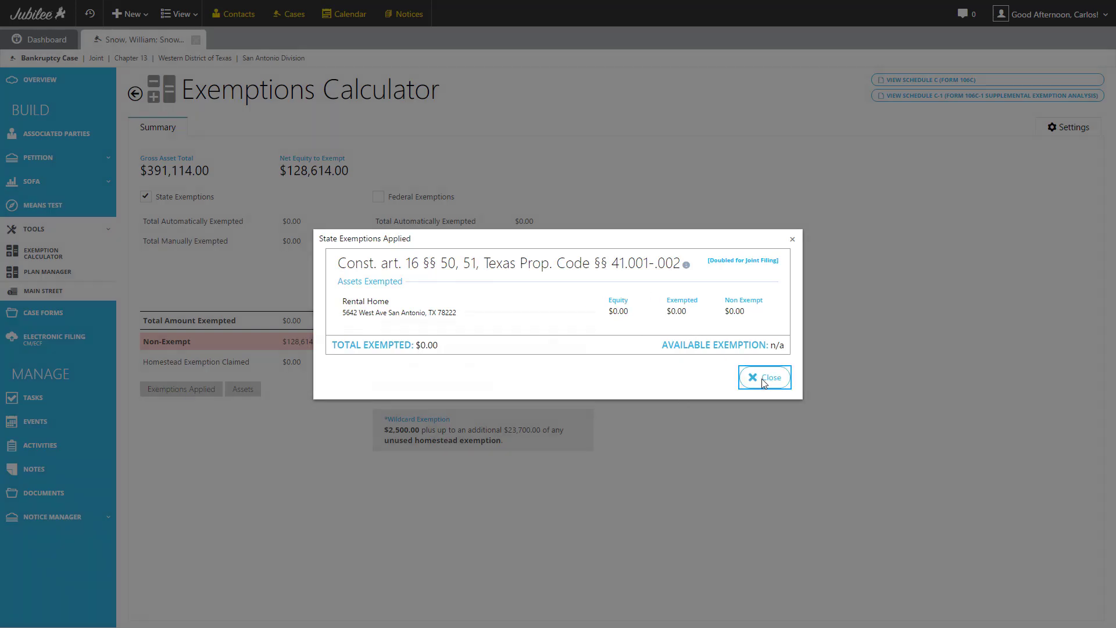
left_click(240, 390)
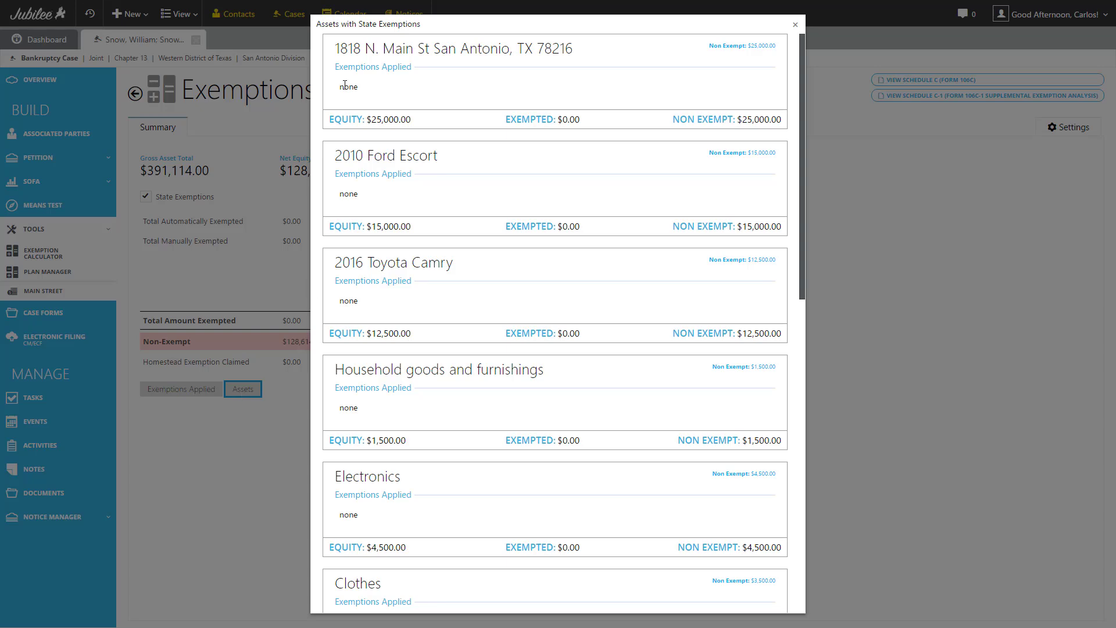
scroll(400, 381, "down", 2)
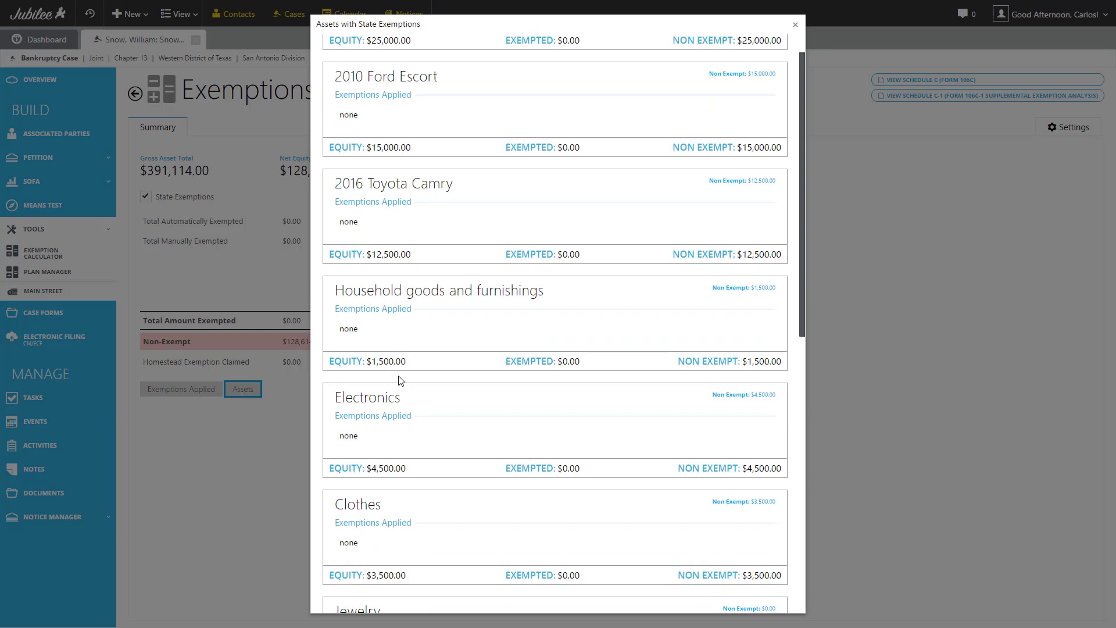
scroll(400, 381, "down", 10)
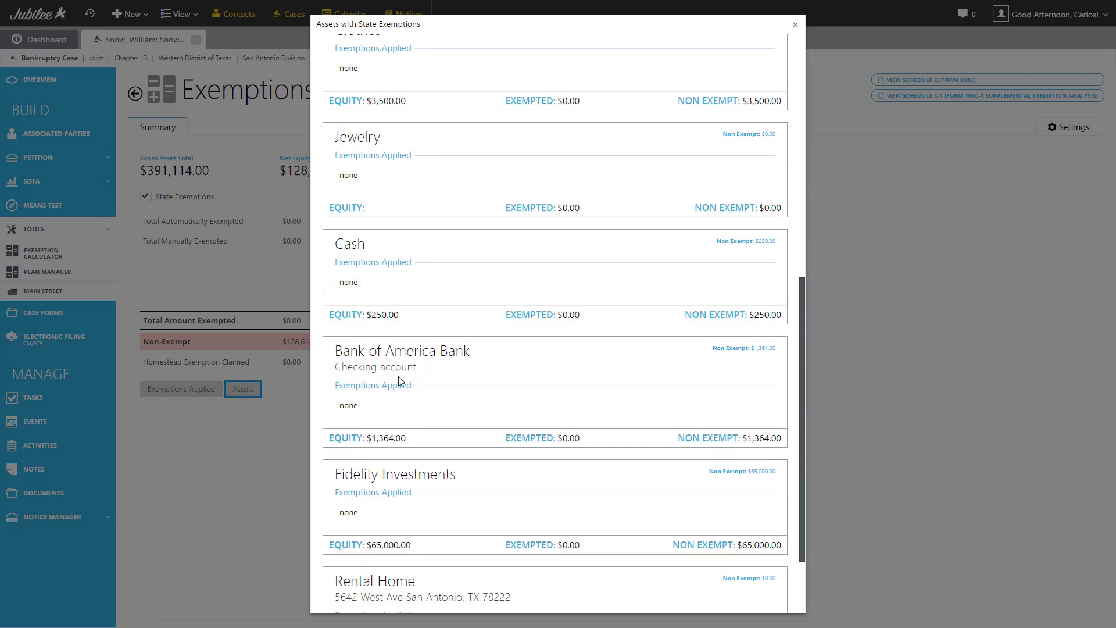
scroll(400, 381, "down", 3)
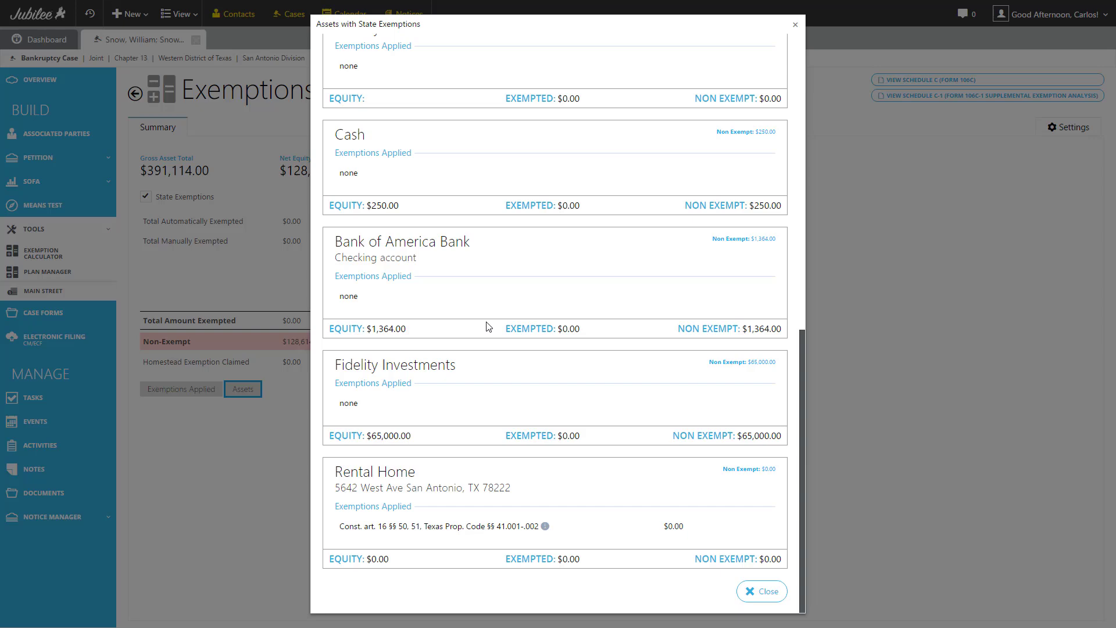
scroll(487, 327, "up", 8)
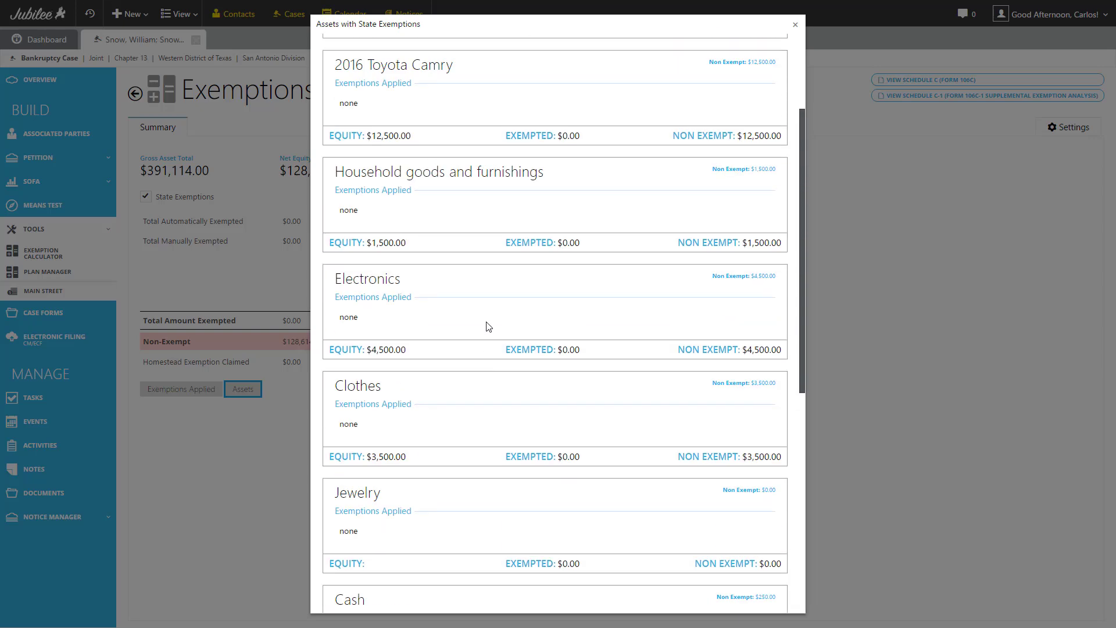
scroll(487, 327, "up", 3)
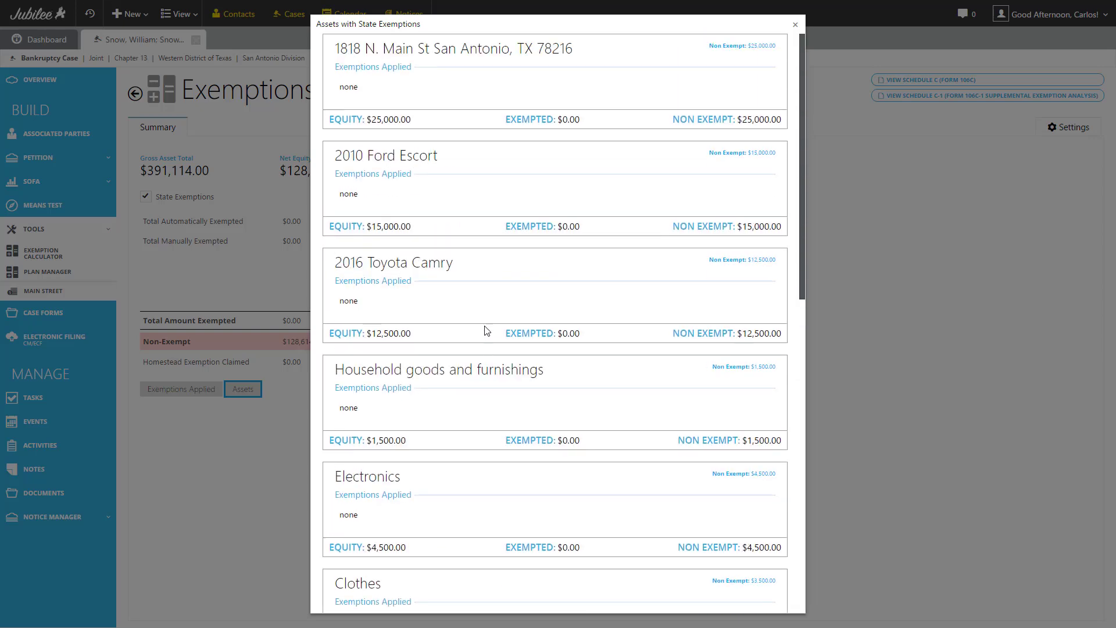
Return to the rental home and view its 50% per-debtor community property ownership interest.
left_click(796, 26)
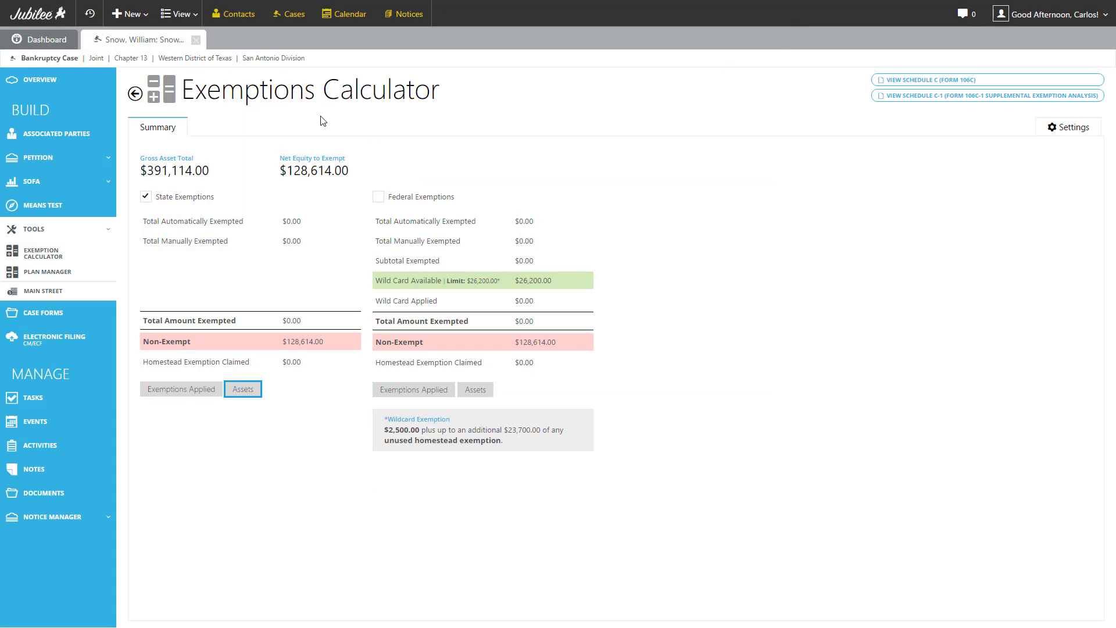
left_click(135, 95)
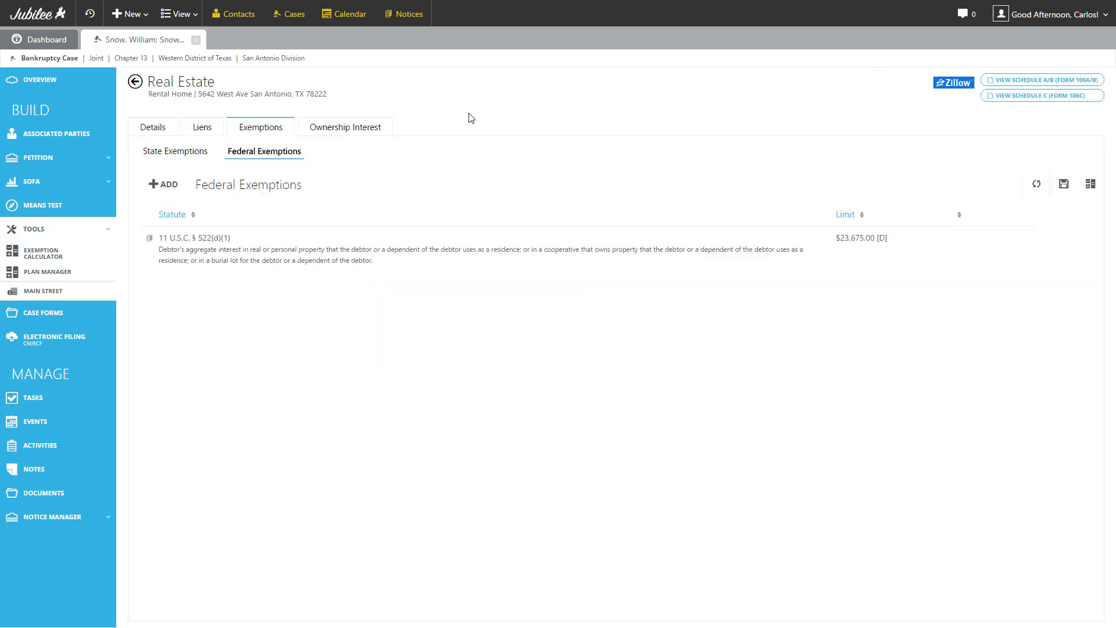
left_click(342, 132)
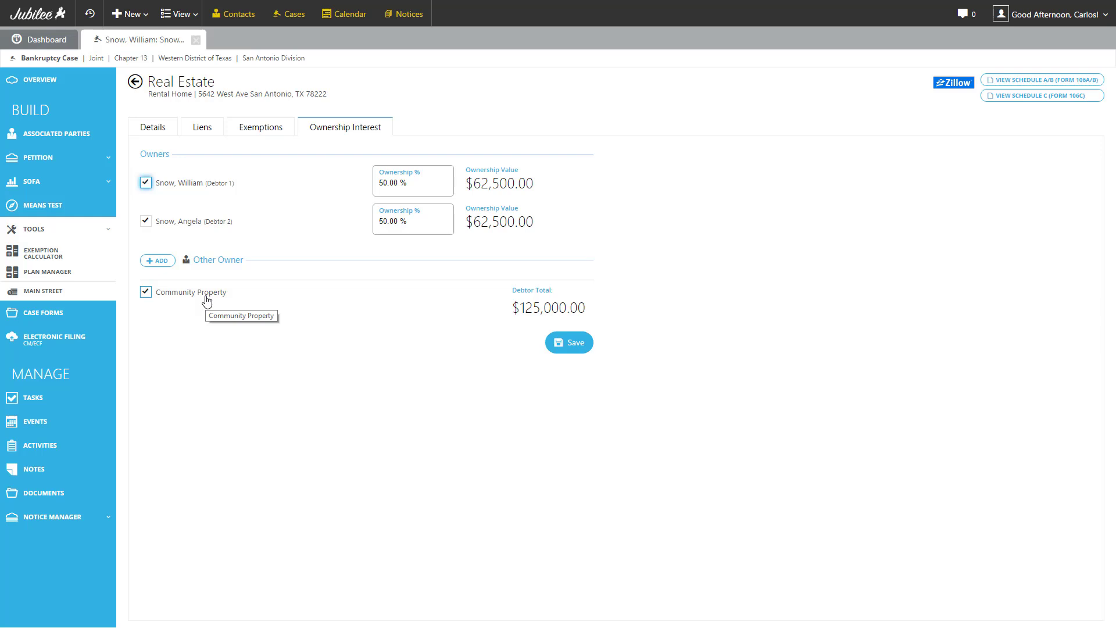
Go back to Property and view the Vehicles category with its two existing vehicles.
left_click(207, 299)
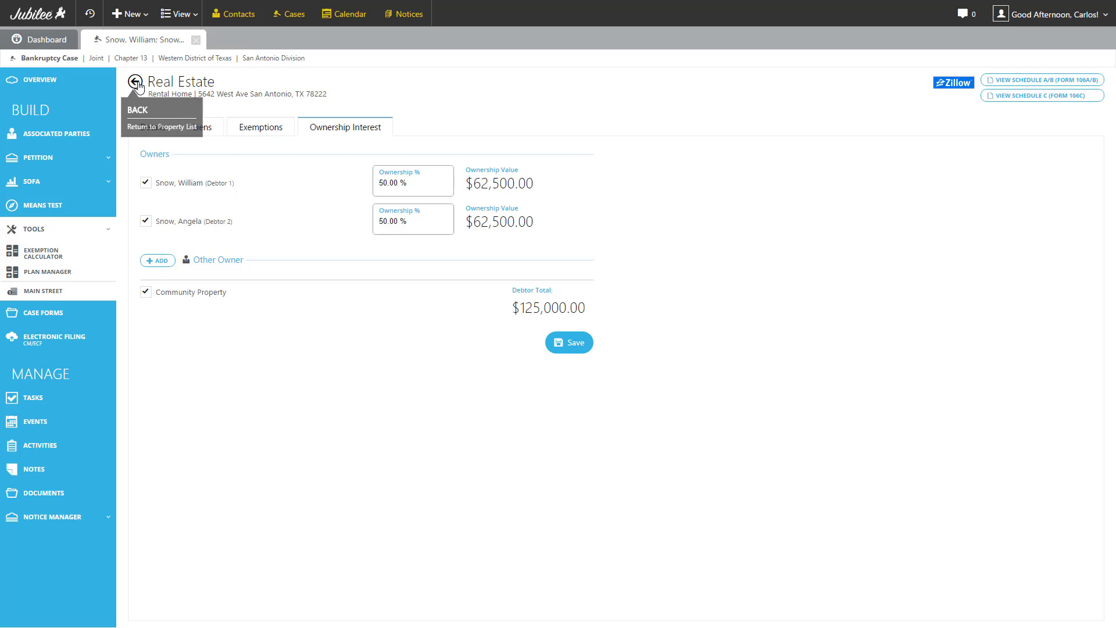
left_click(136, 83)
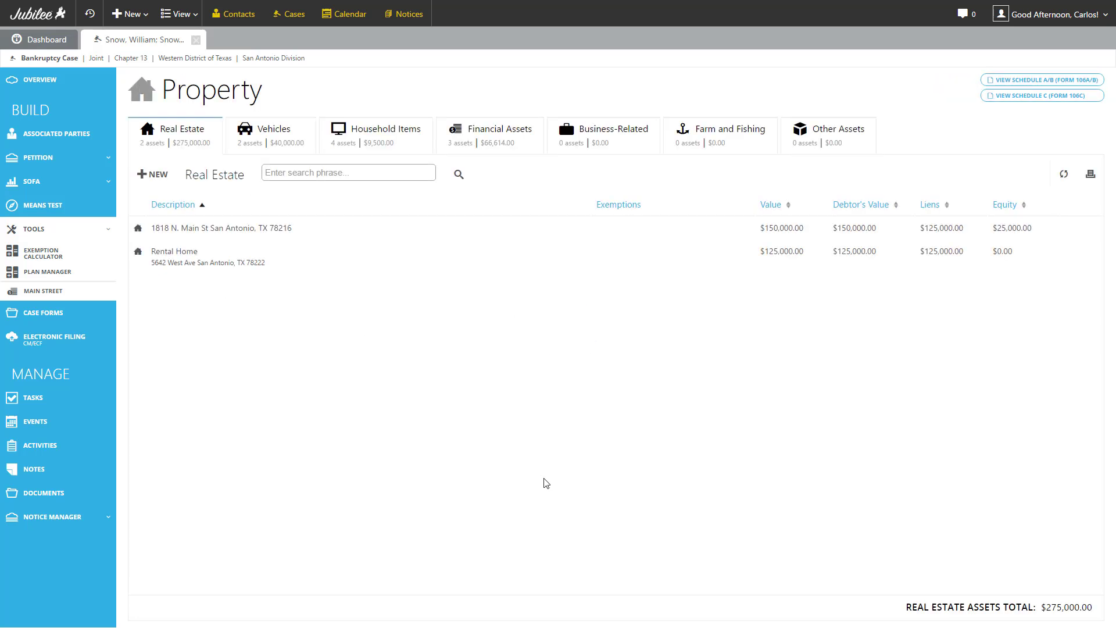
left_click(268, 145)
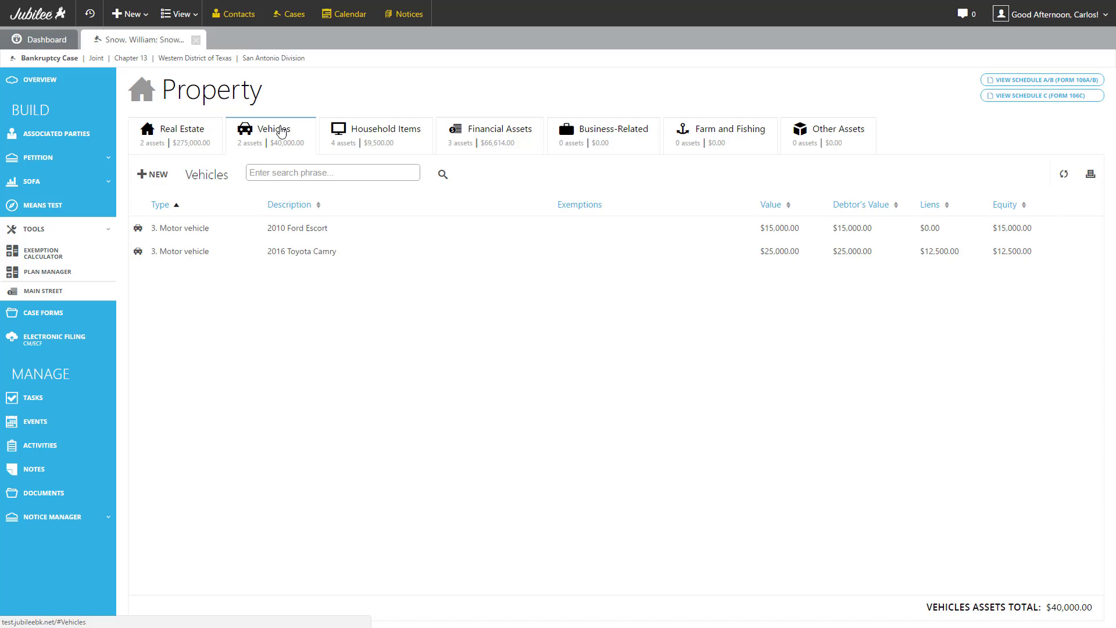
Start a new vehicle, set its type to Watercraft, then close without saving.
left_click(154, 174)
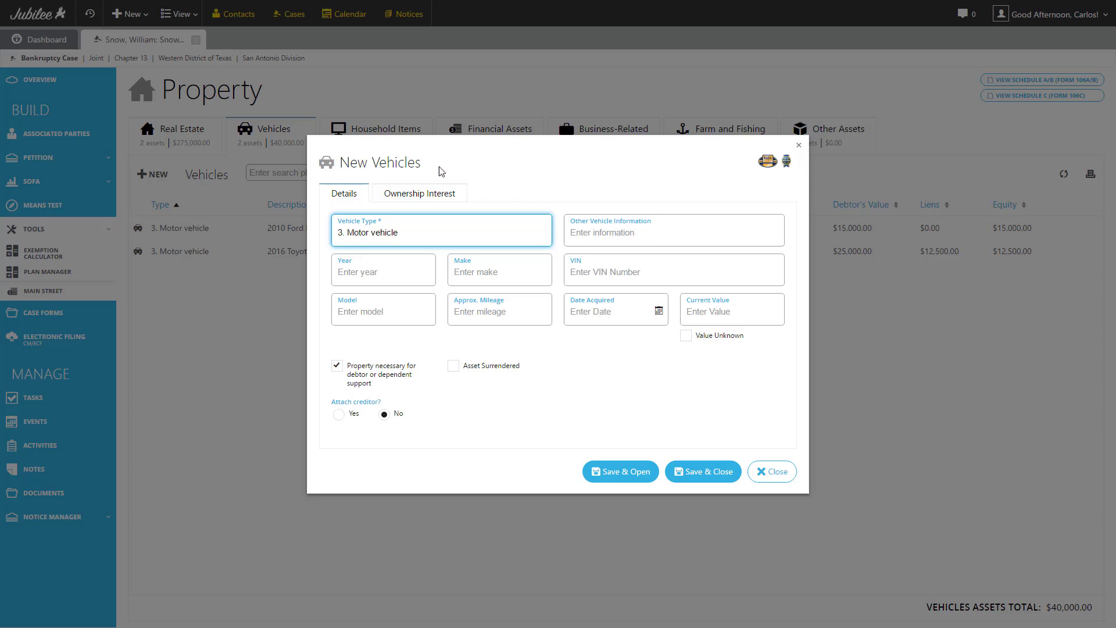
left_click(357, 235)
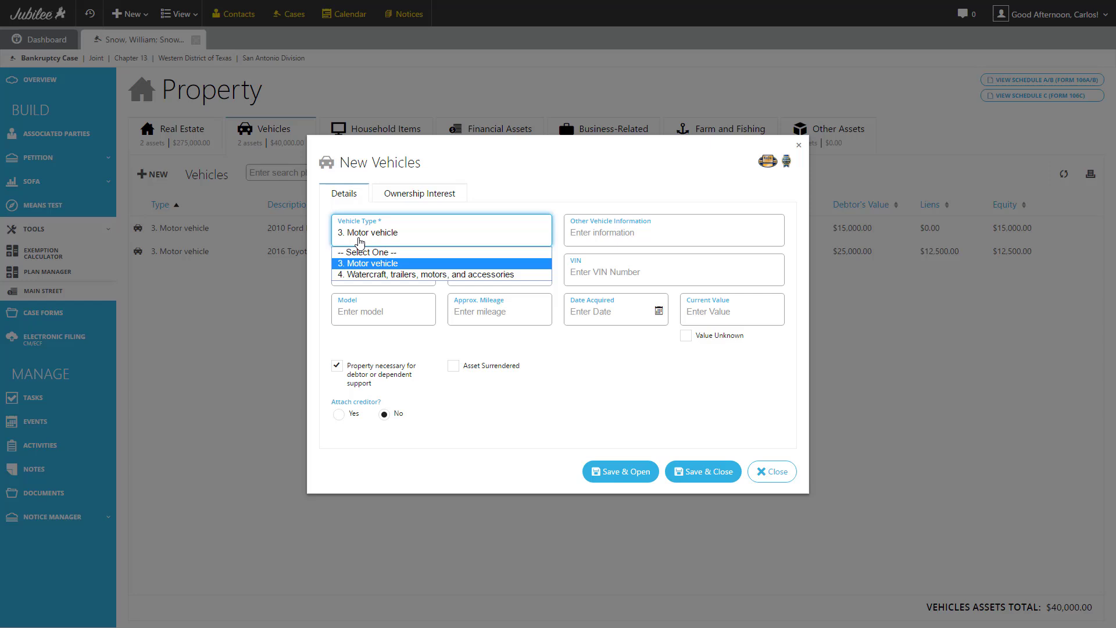
left_click(396, 275)
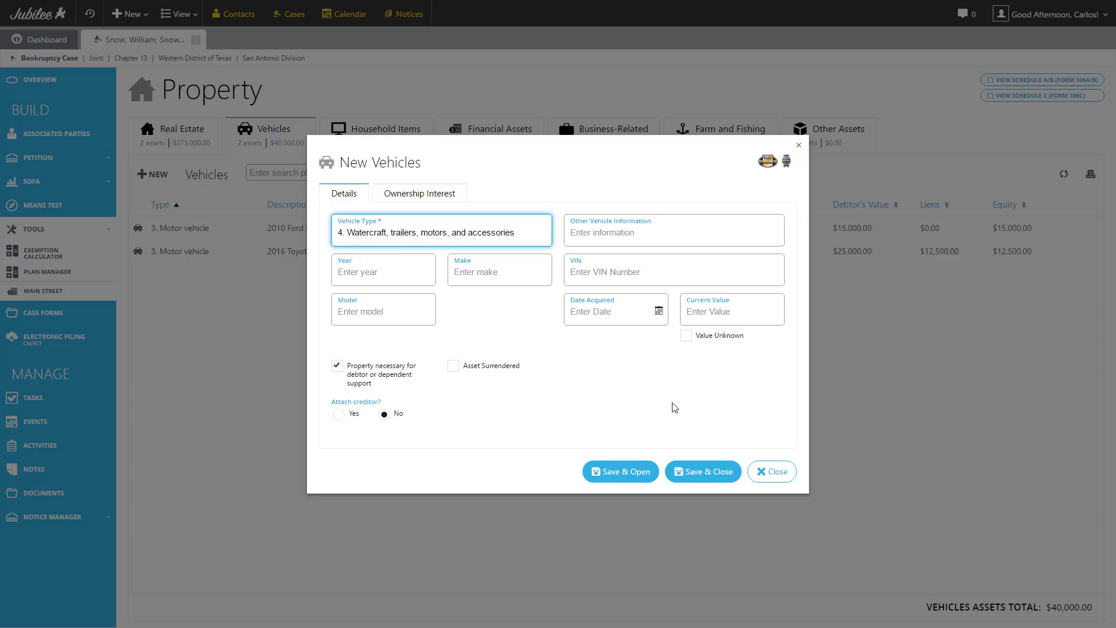
left_click(765, 474)
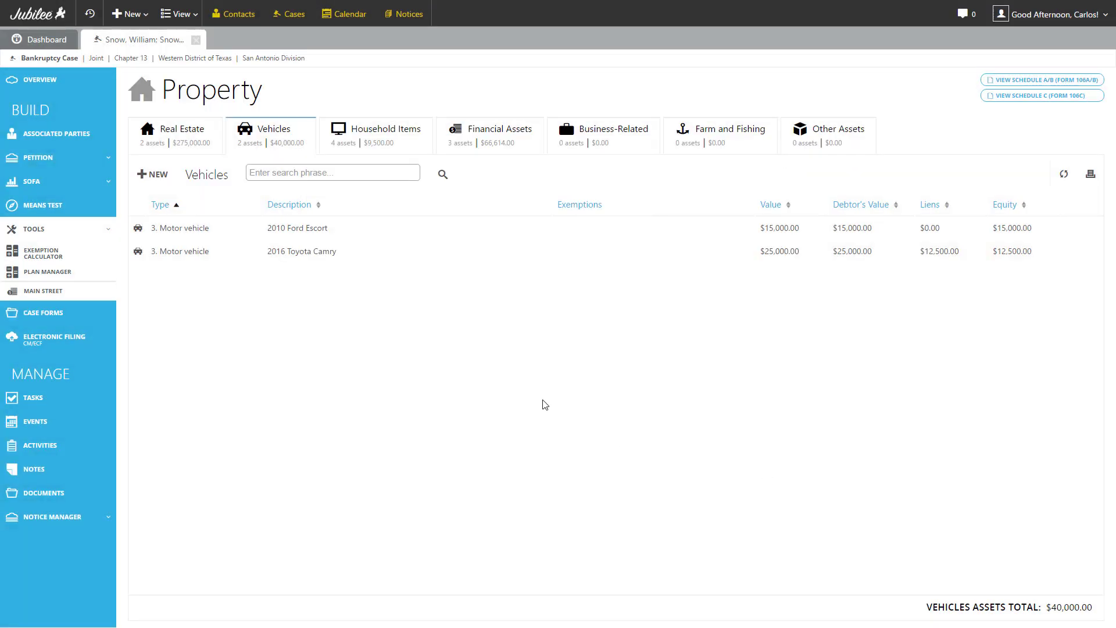
left_click(287, 233)
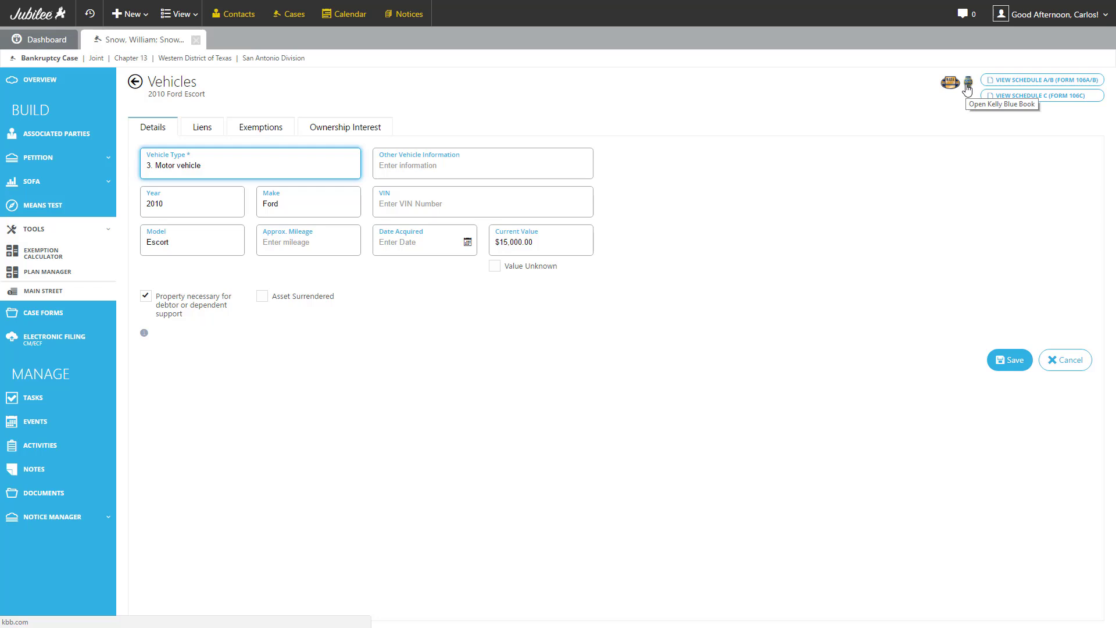
left_click(134, 83)
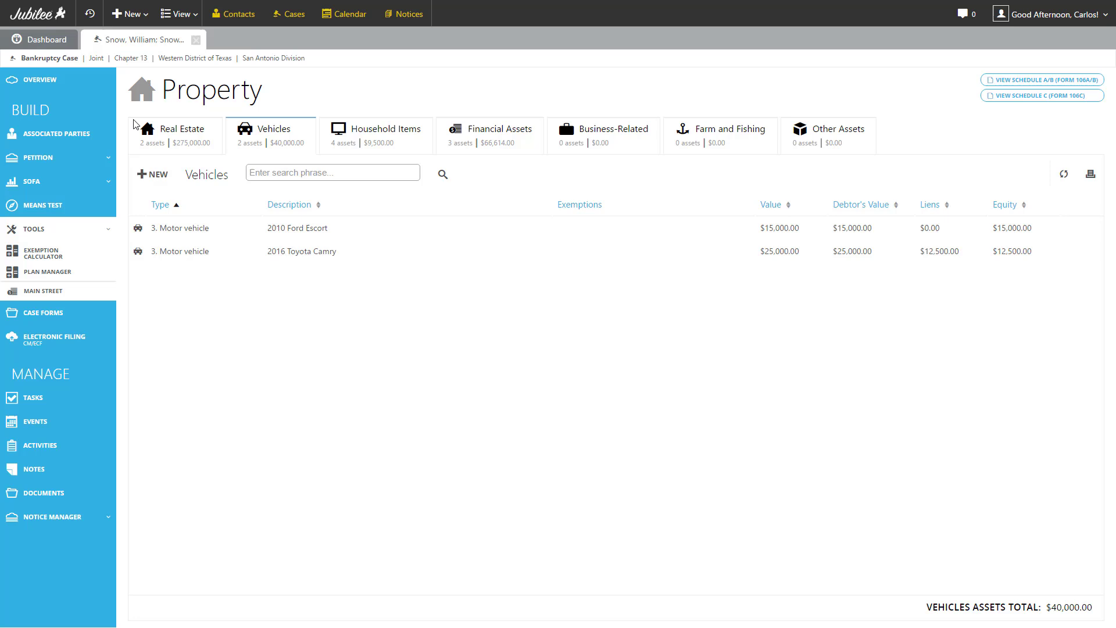
Browse Household Items, Financial Assets, Business-Related, Farm and Fishing and Other Assets, then preview Schedule A/B.
left_click(337, 144)
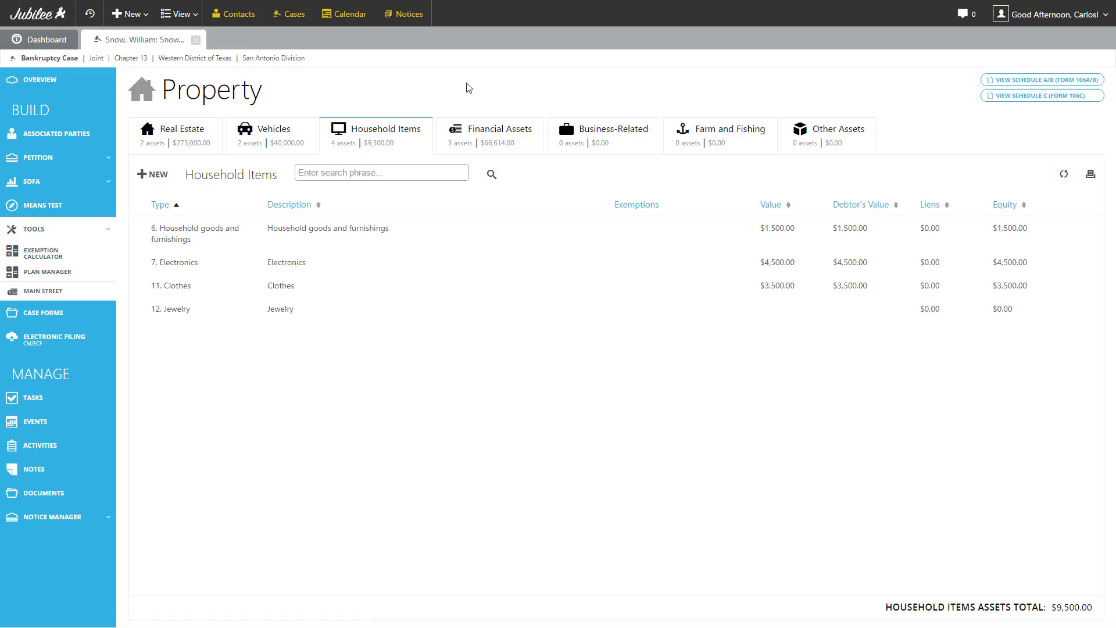
left_click(499, 139)
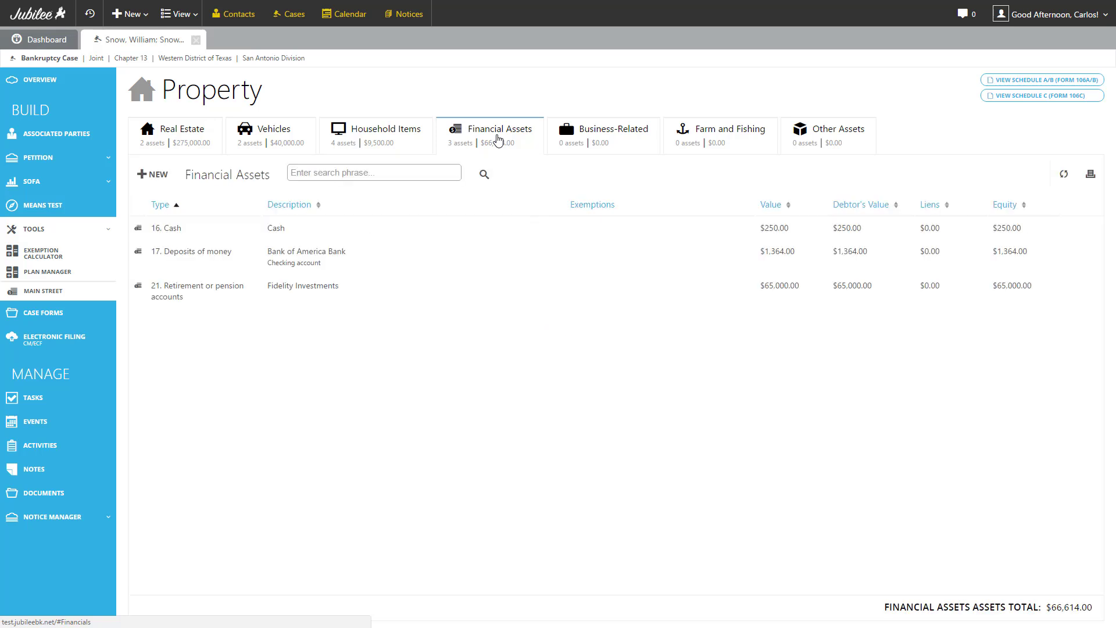
left_click(589, 142)
left_click(716, 141)
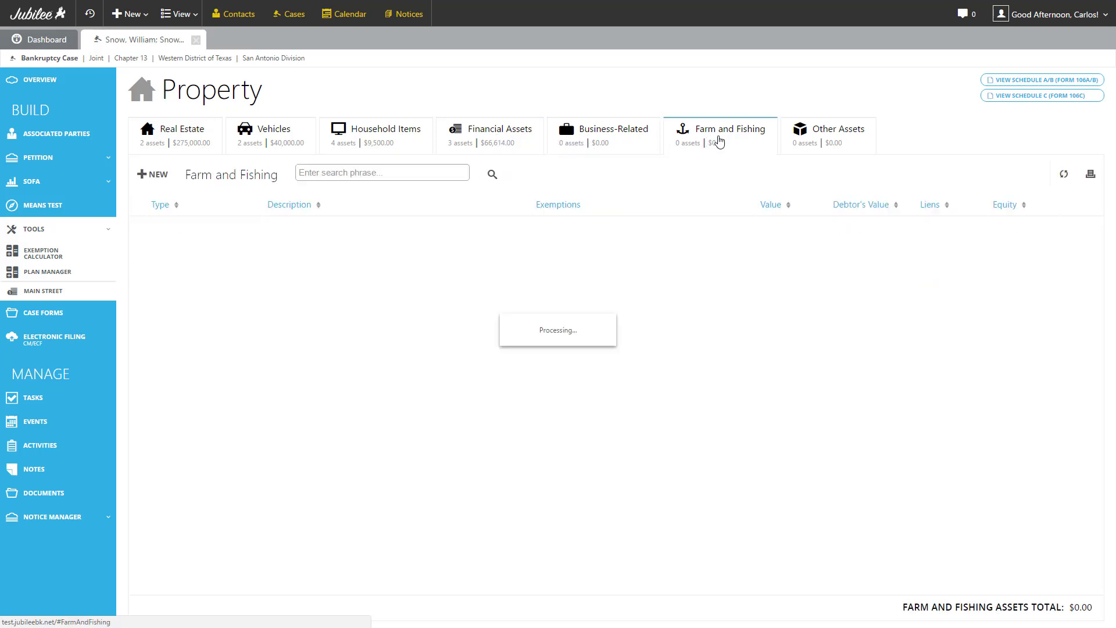
left_click(793, 138)
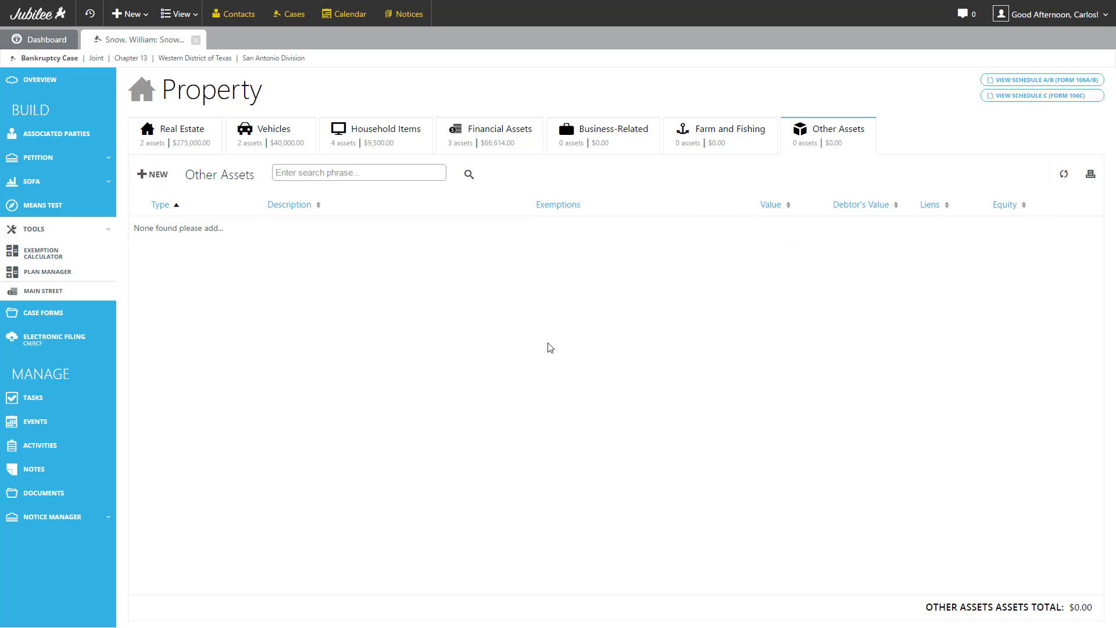
left_click(1019, 84)
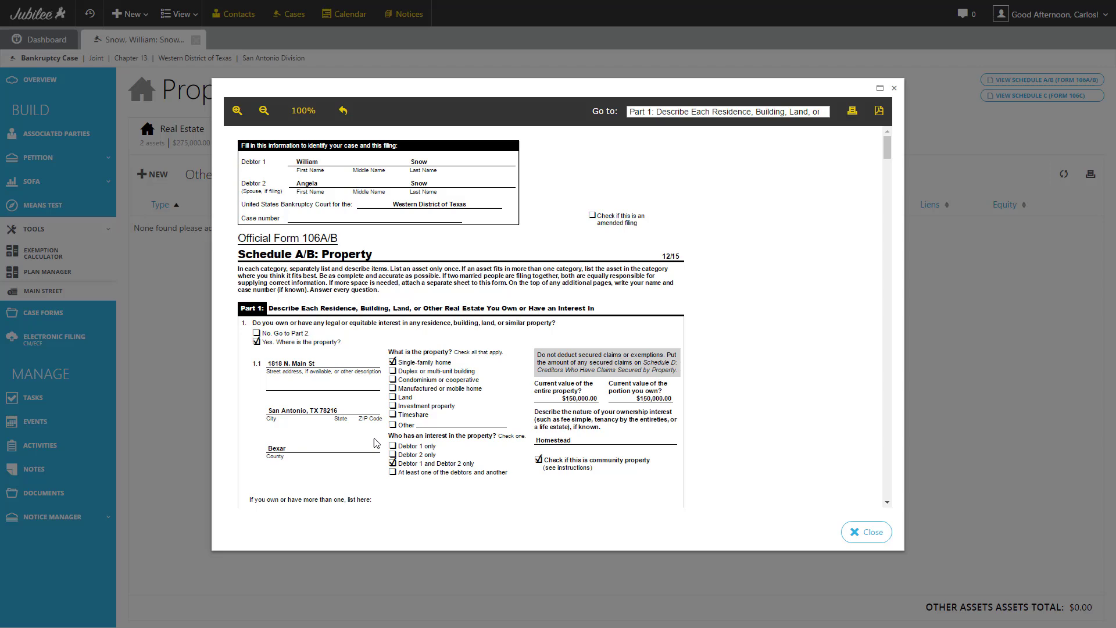
Scroll through both real estate entries in the Schedule A/B preview, then close it.
scroll(415, 379, "down", 1)
scroll(415, 379, "down", 5)
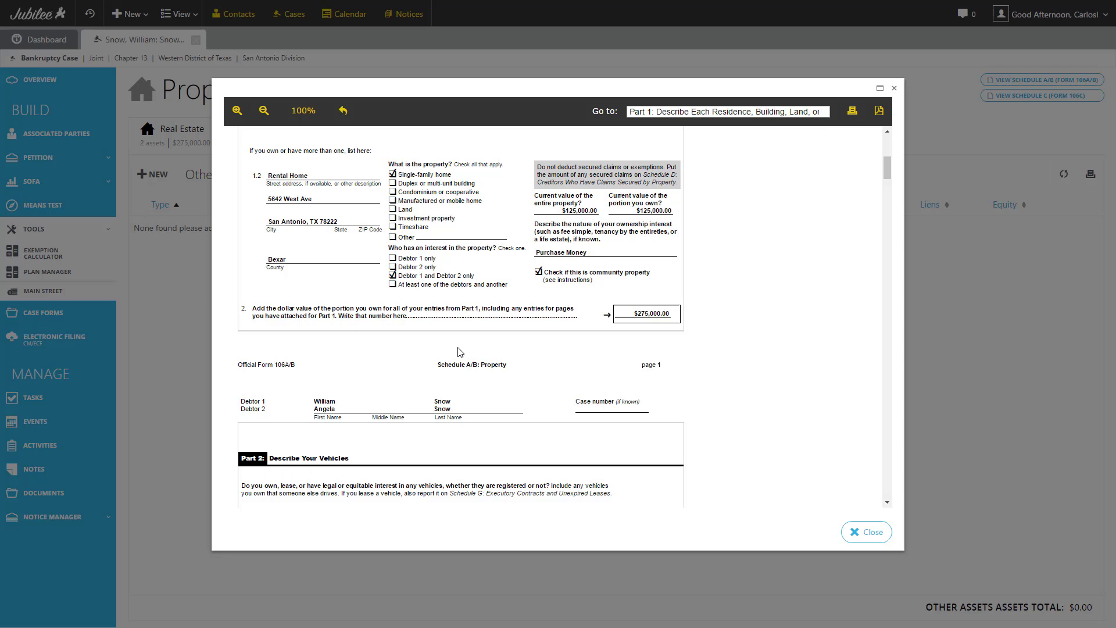
left_click(727, 112)
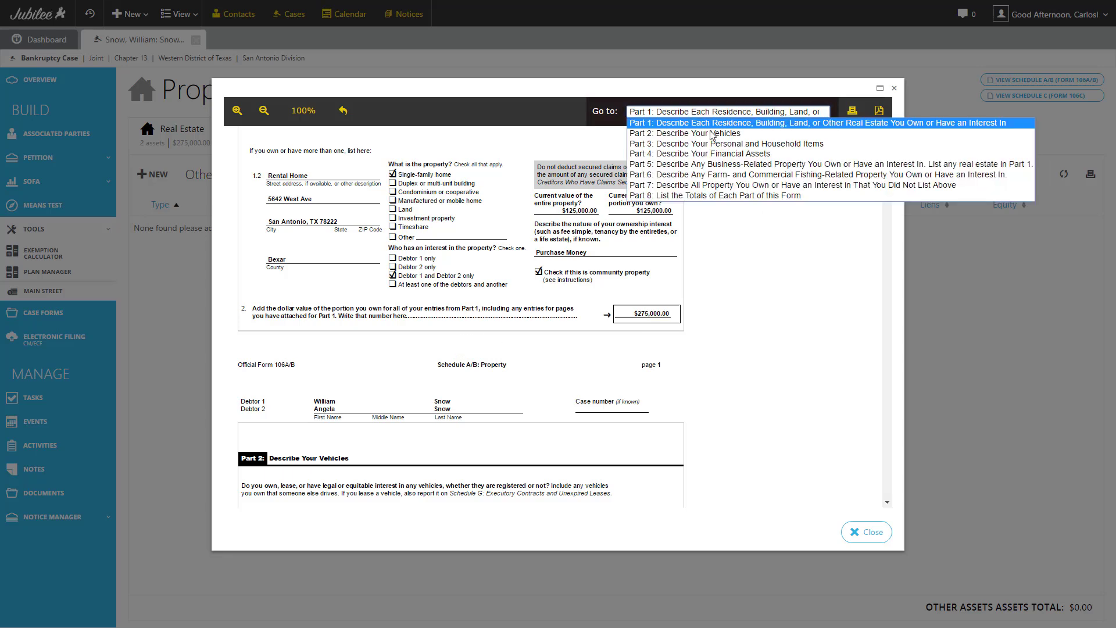
left_click(732, 237)
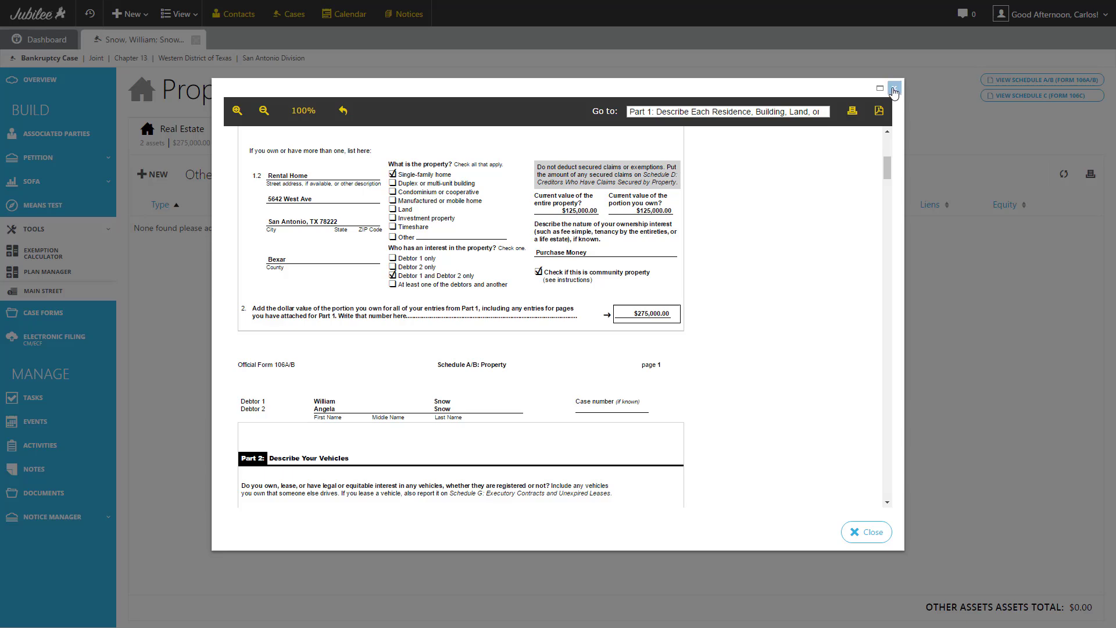
left_click(894, 90)
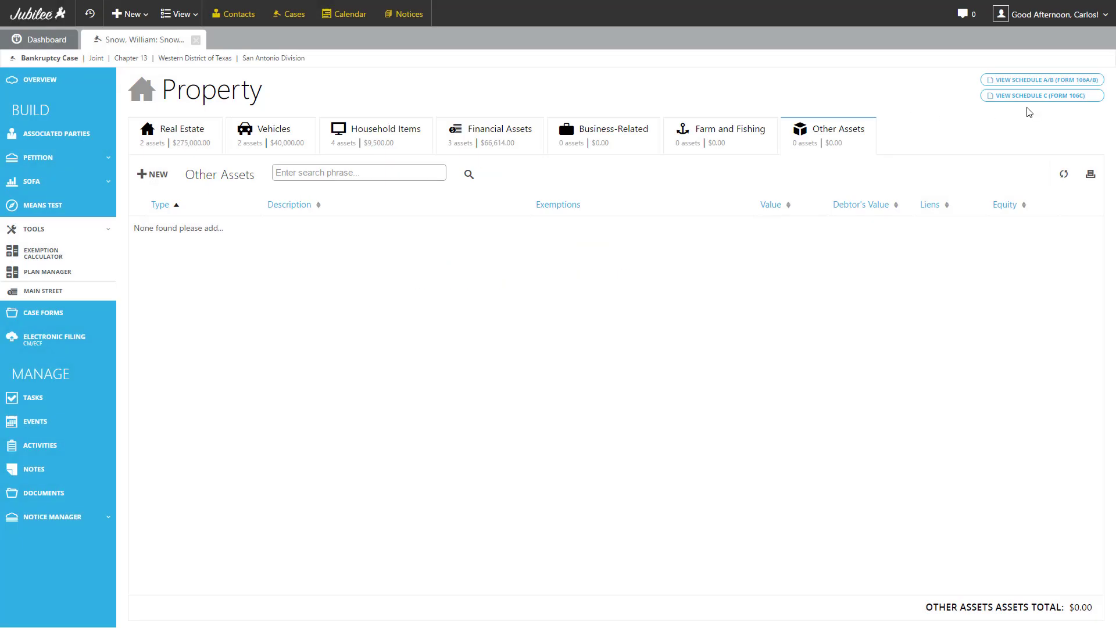
left_click(1029, 102)
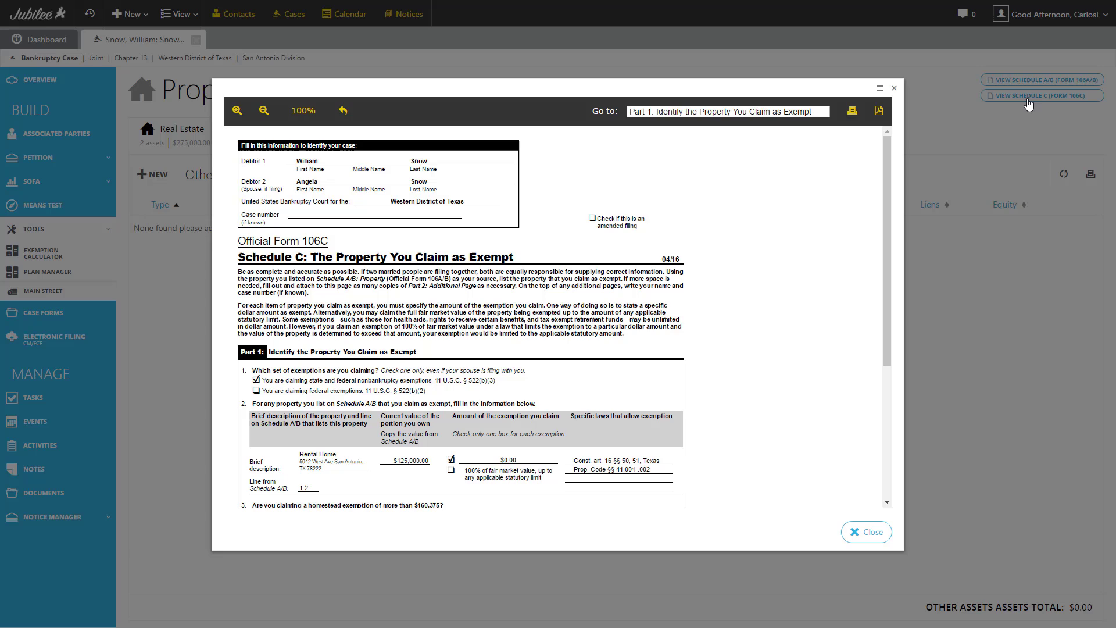
scroll(766, 338, "down", 1)
scroll(766, 339, "down", 2)
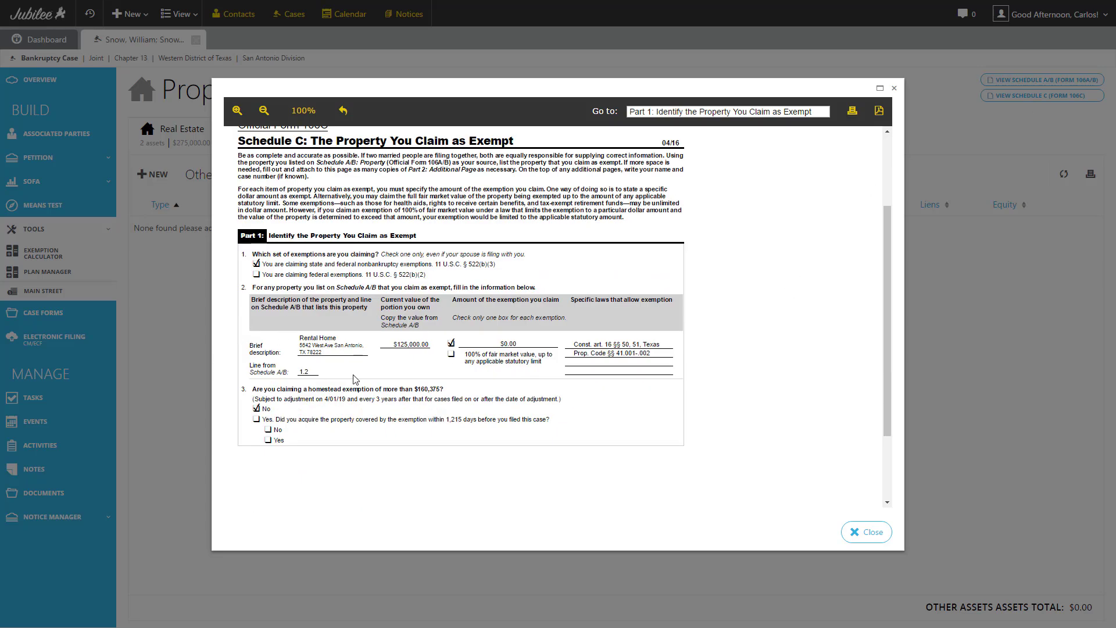
scroll(355, 379, "down", 2)
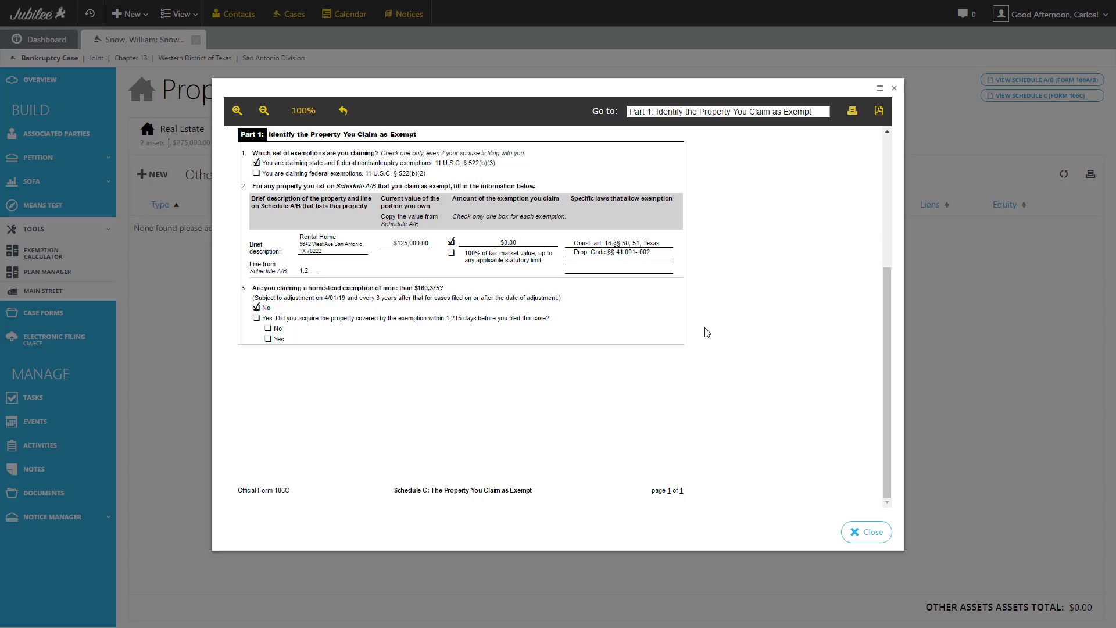
scroll(707, 332, "up", 2)
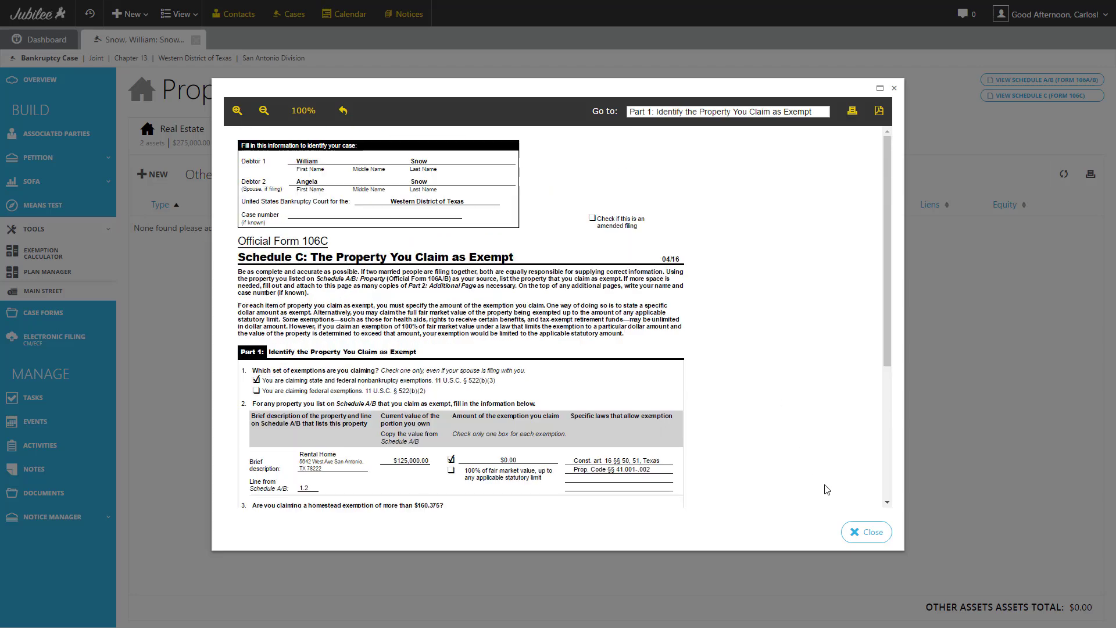
left_click(853, 535)
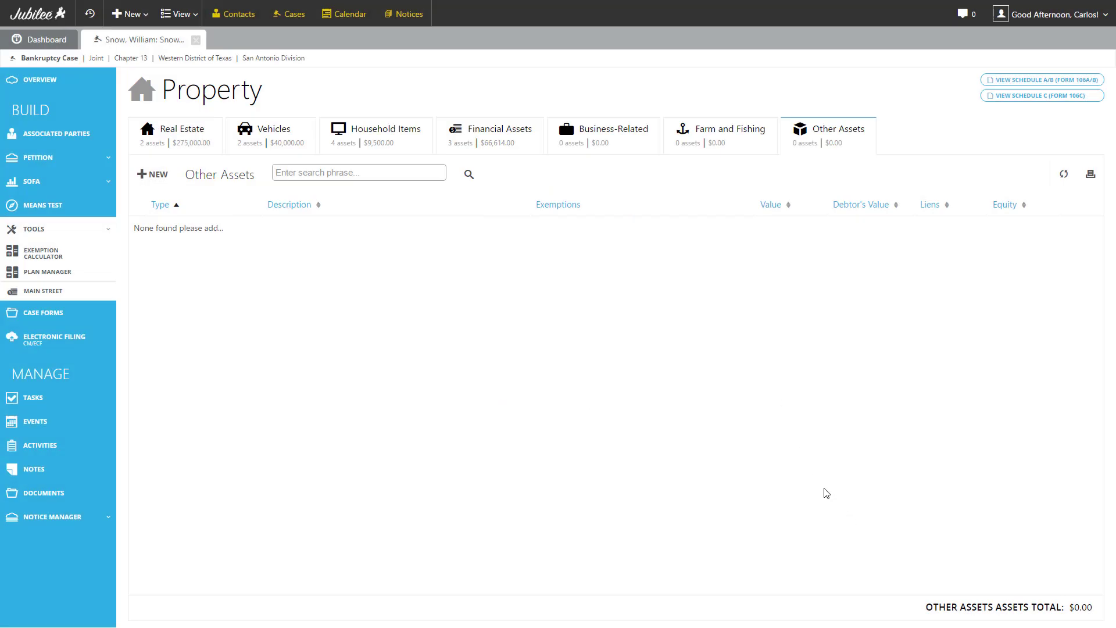